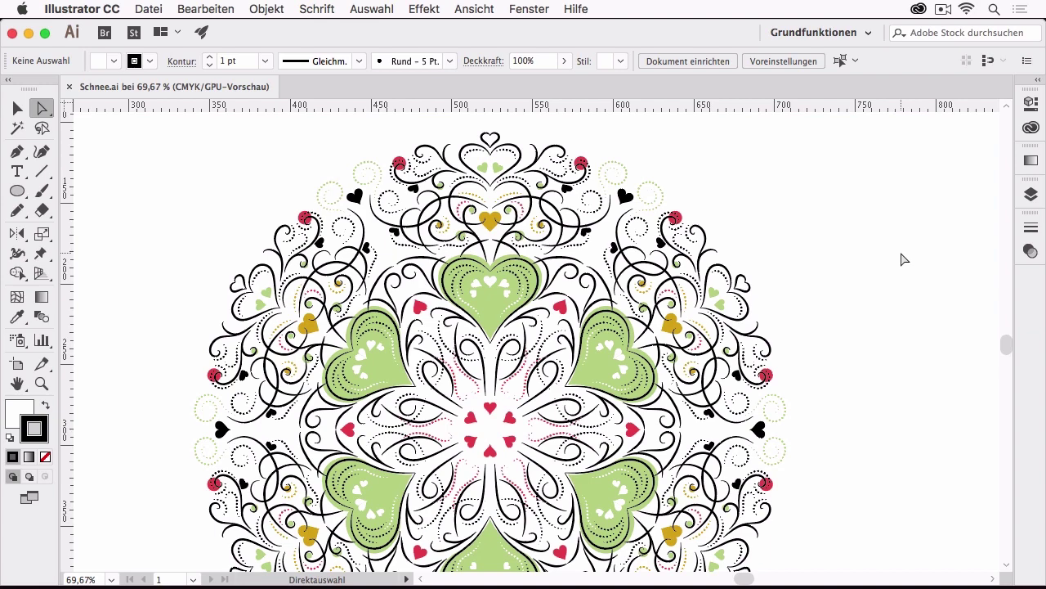
Pan across the tree and heart ornaments in Schnee.ai, then bring up the A4 New Document settings.
left_click_drag(904, 259, 94, 460)
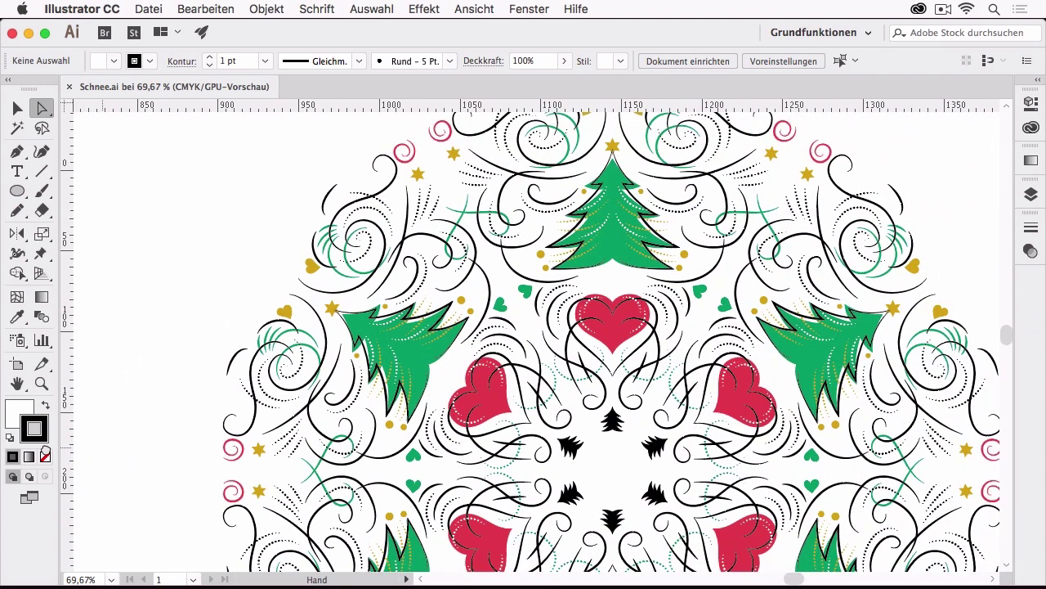
left_click_drag(543, 304, 493, 342)
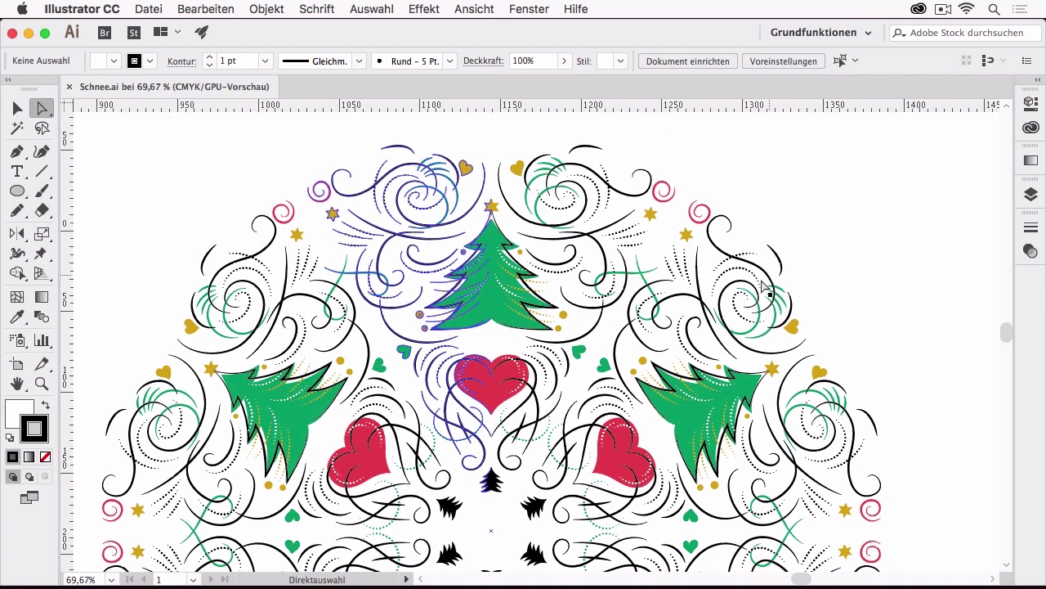
key("space")
mouse_move(520, 376)
left_mouse_down()
mouse_move(606, 299)
mouse_move(631, 246)
left_mouse_up()
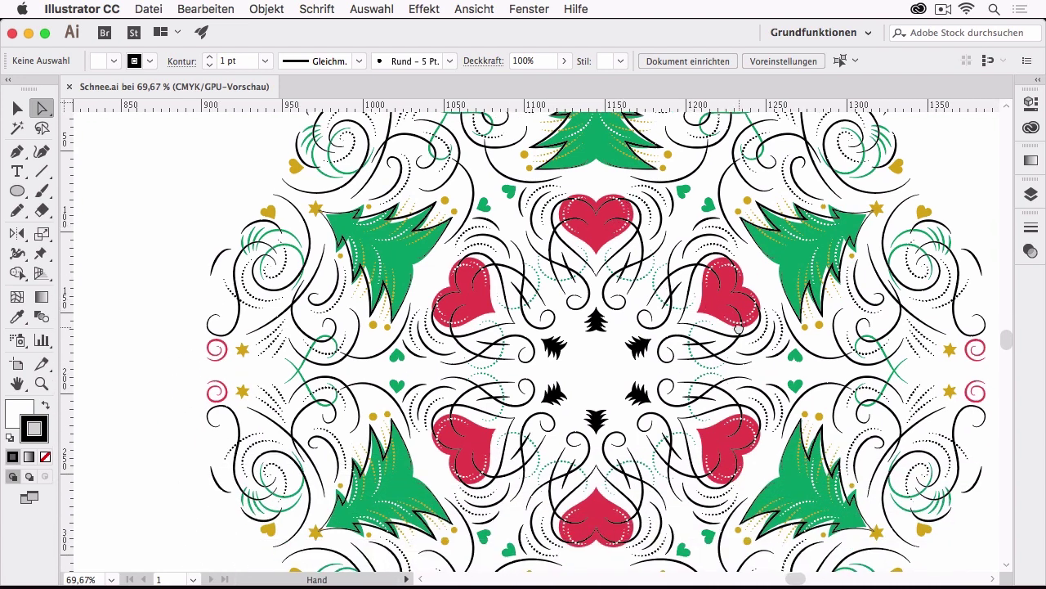
left_click_drag(740, 330, 679, 322)
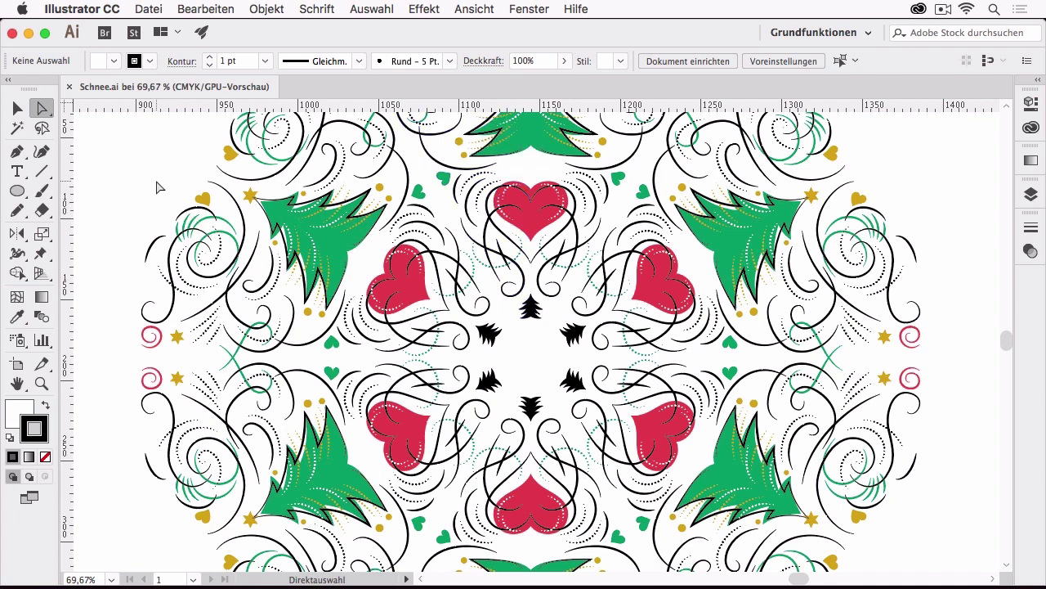
left_click_drag(184, 203, 654, 135)
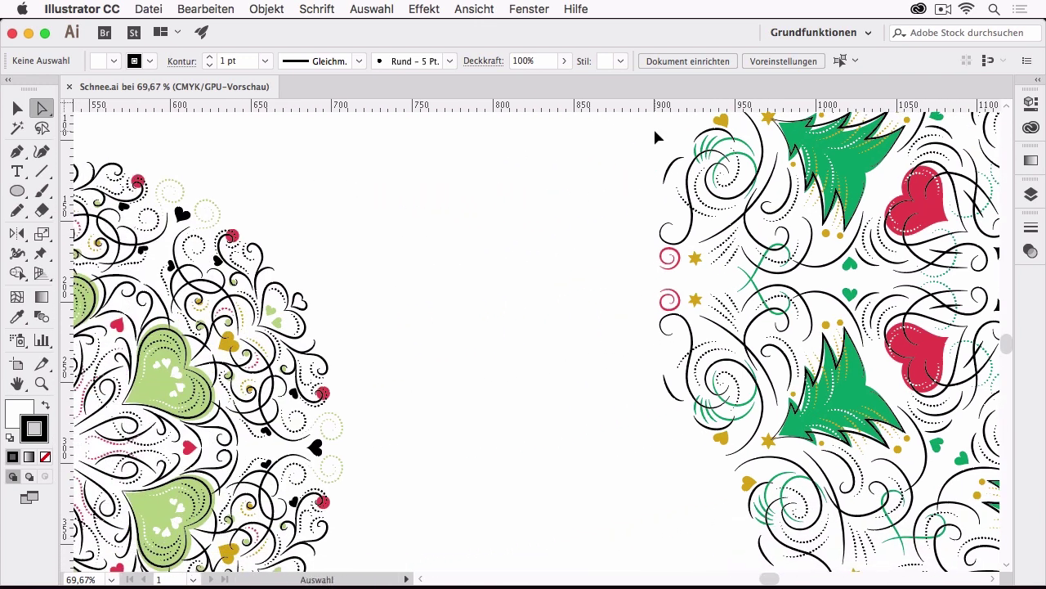
key("super+n")
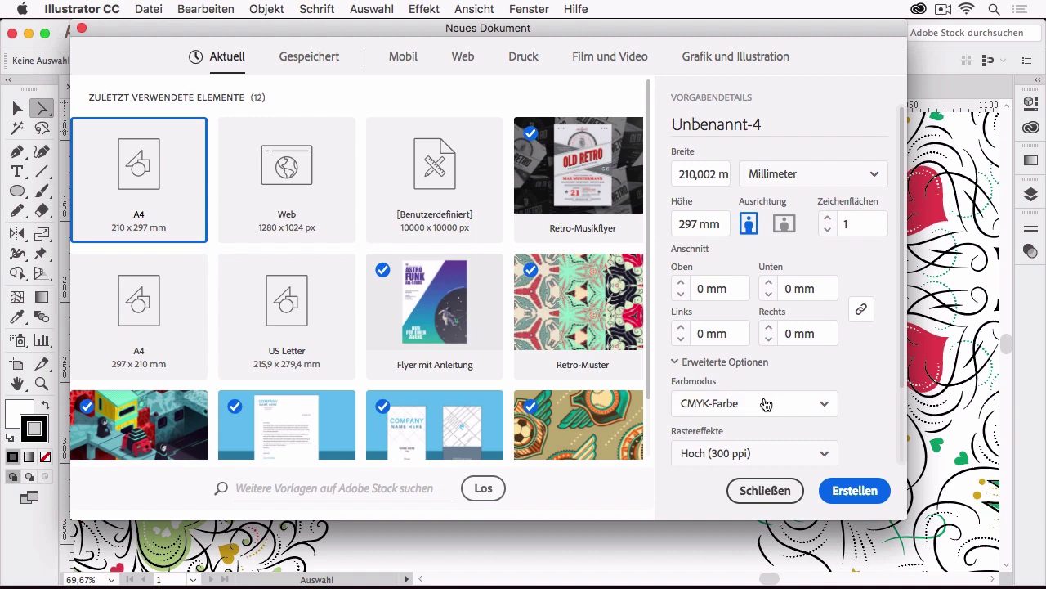
Create the A4 document at 150% zoom, show rulers, and place a vertical guide at 100 mm.
left_click(852, 491)
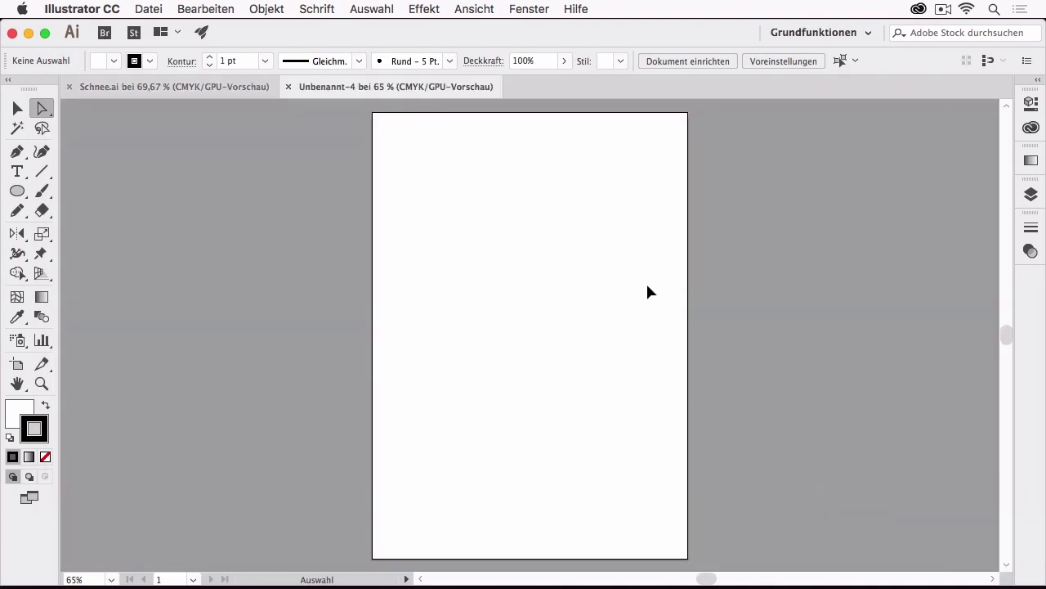
key("super+plus")
key("super+plus")
key("super+plus")
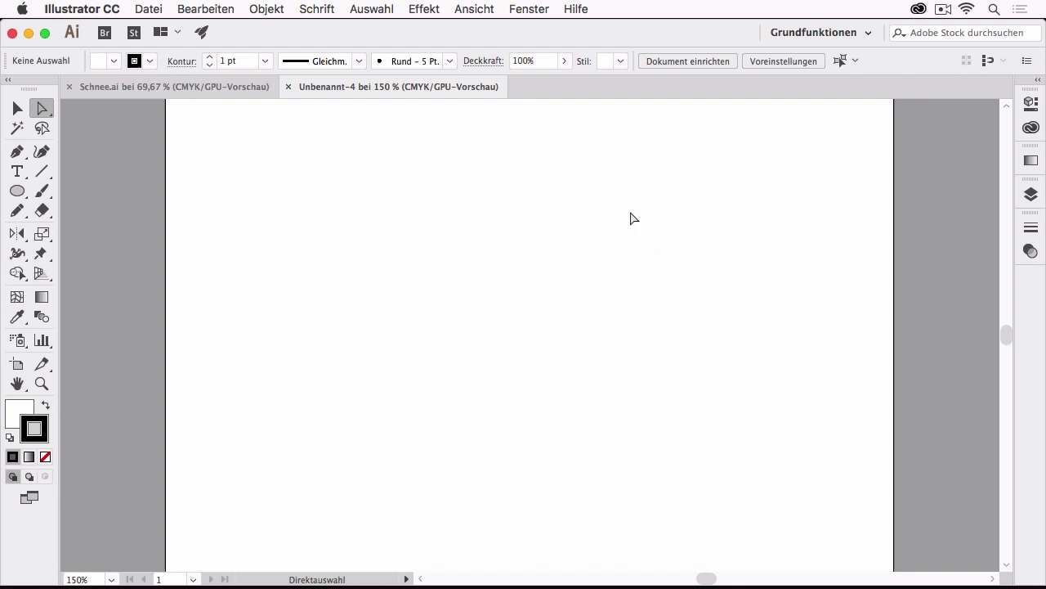
left_click(484, 10)
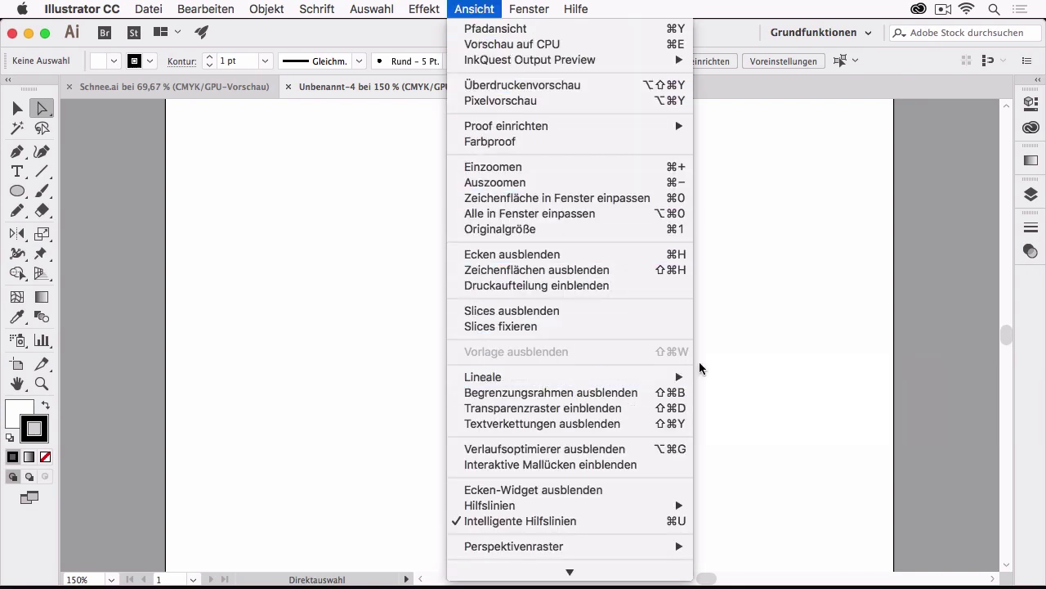
mouse_move(482, 377)
left_click(744, 377)
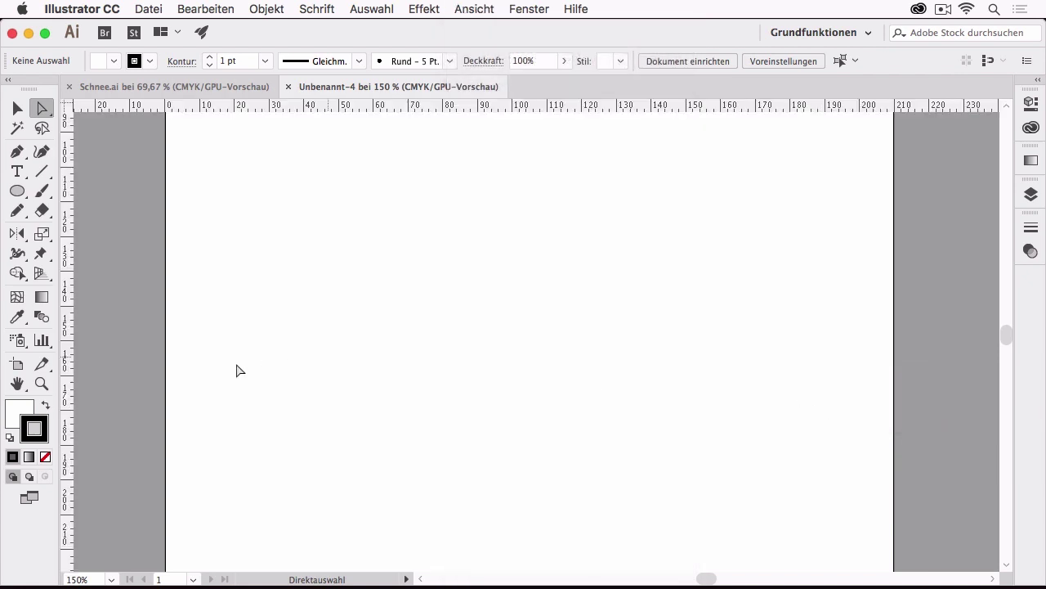
left_click_drag(70, 380, 372, 345)
left_click_drag(516, 315, 509, 304)
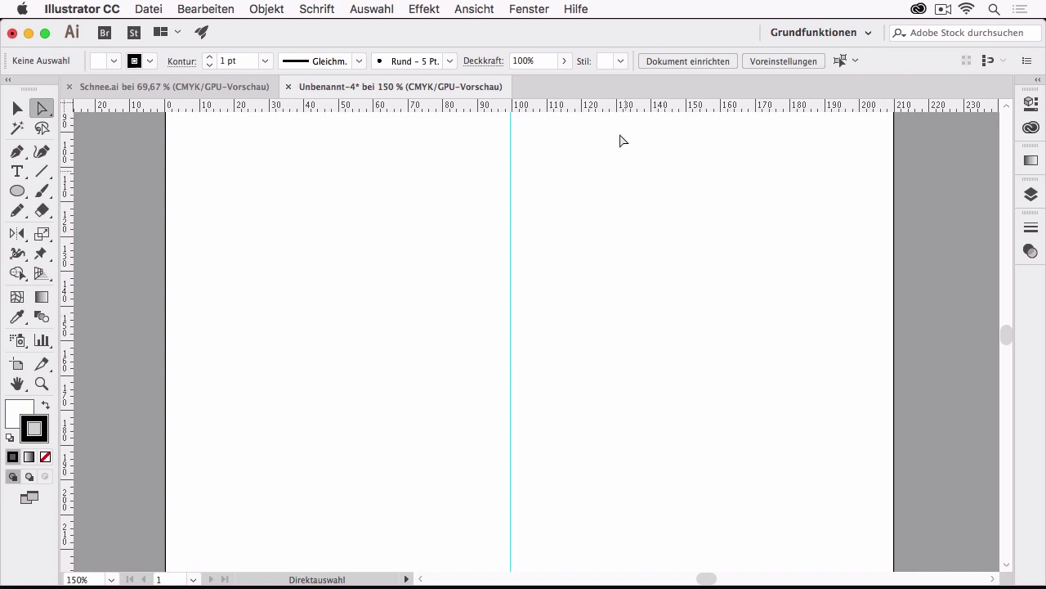
Draw an 82 mm diagonal line at 121° from the 100 mm guide toward the upper left.
left_click(41, 174)
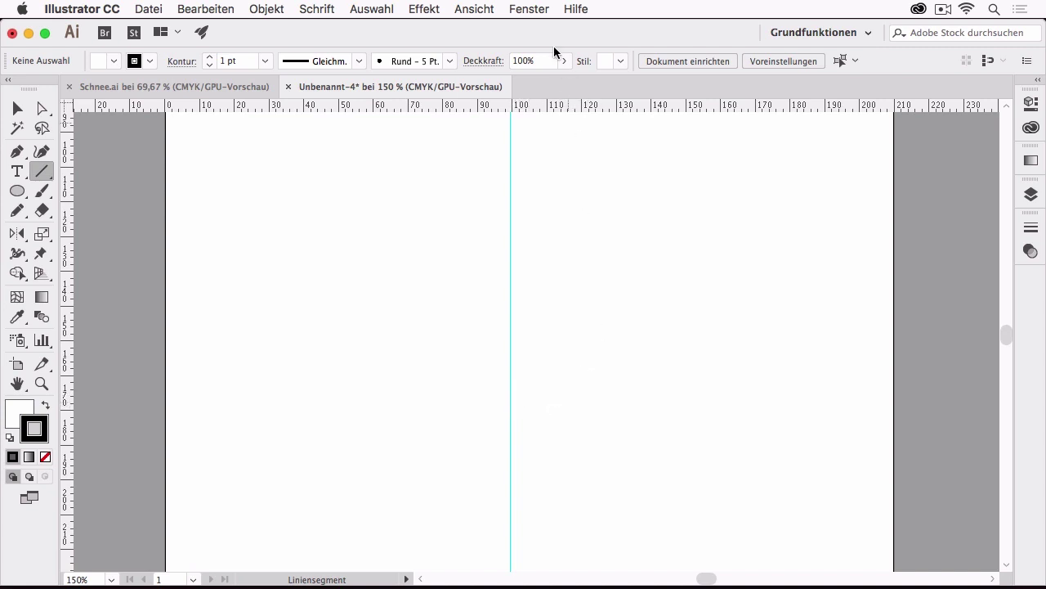
left_click(476, 9)
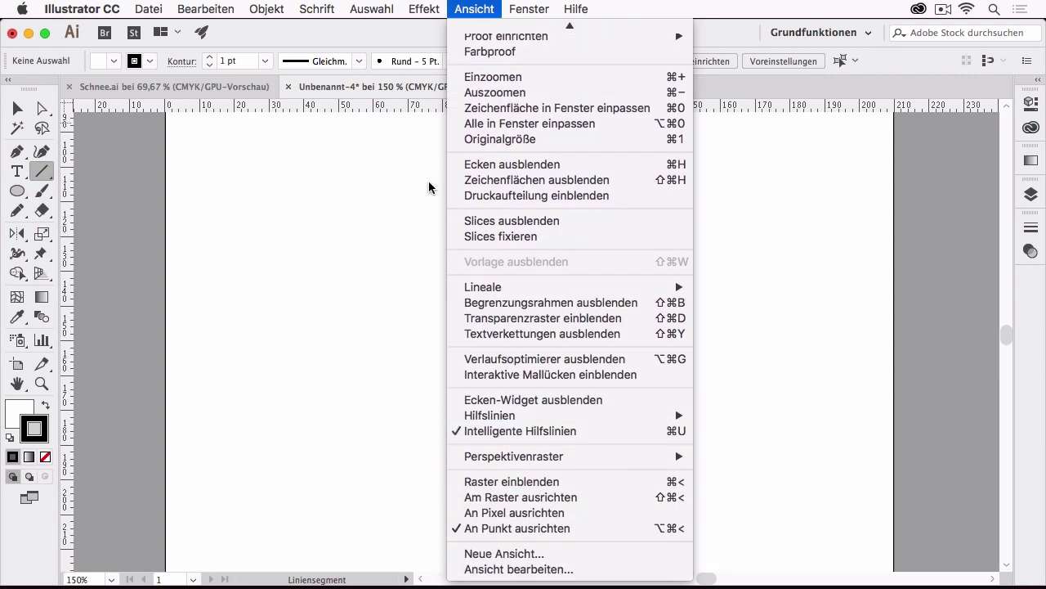
left_click(492, 272)
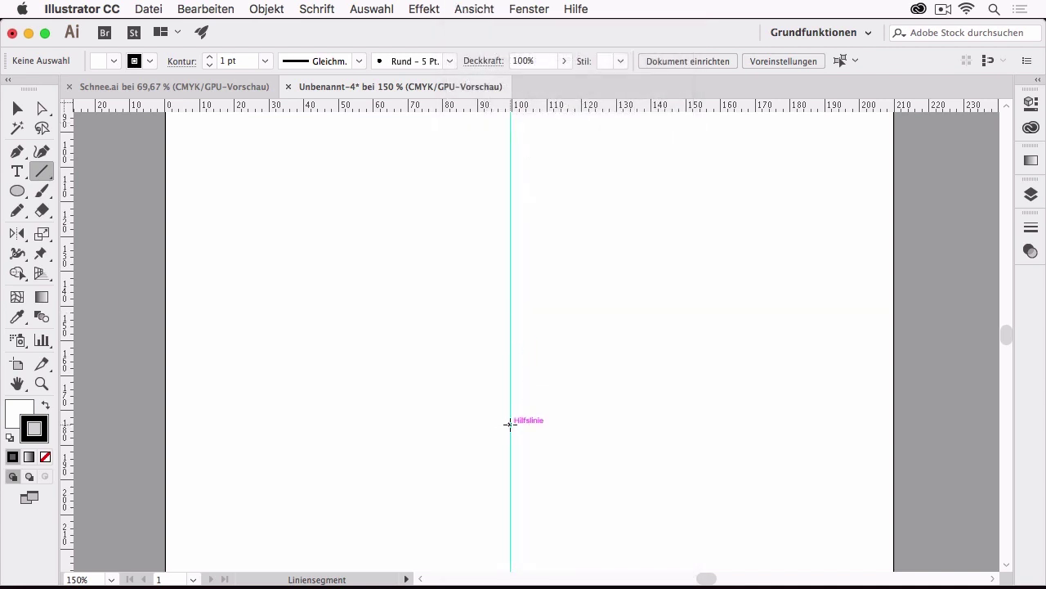
mouse_move(511, 423)
left_mouse_down()
mouse_move(336, 182)
mouse_move(369, 178)
left_mouse_up()
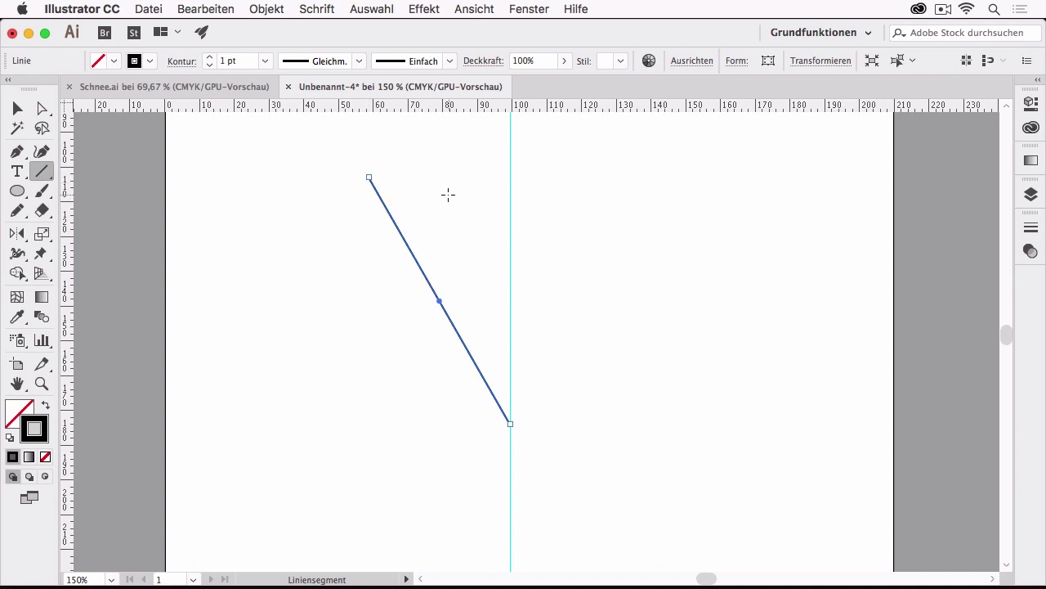
Move the diagonal line's top anchor slightly up and to the left.
left_click(42, 108)
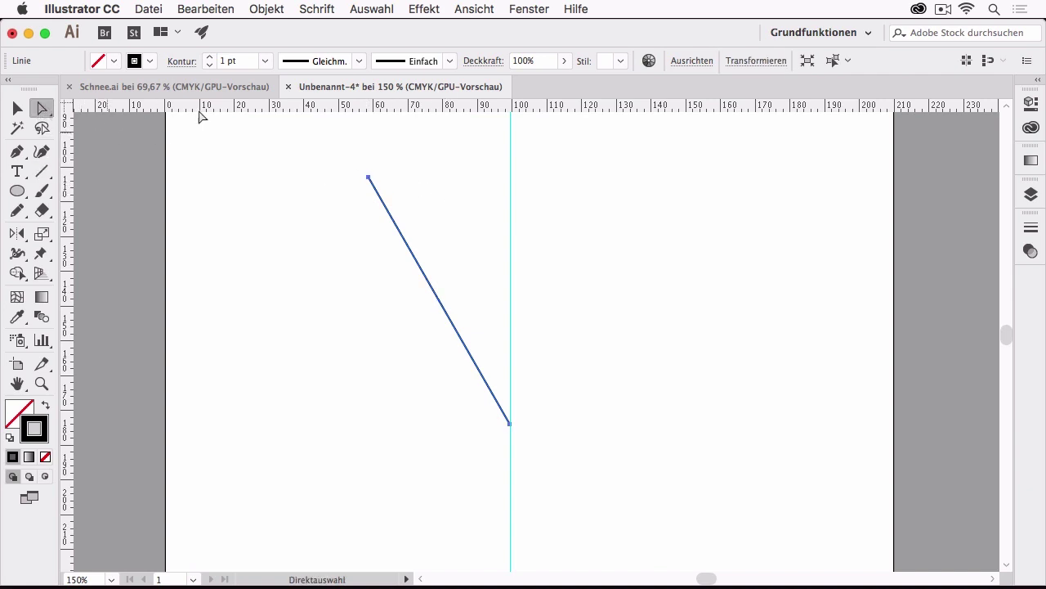
left_click(369, 179)
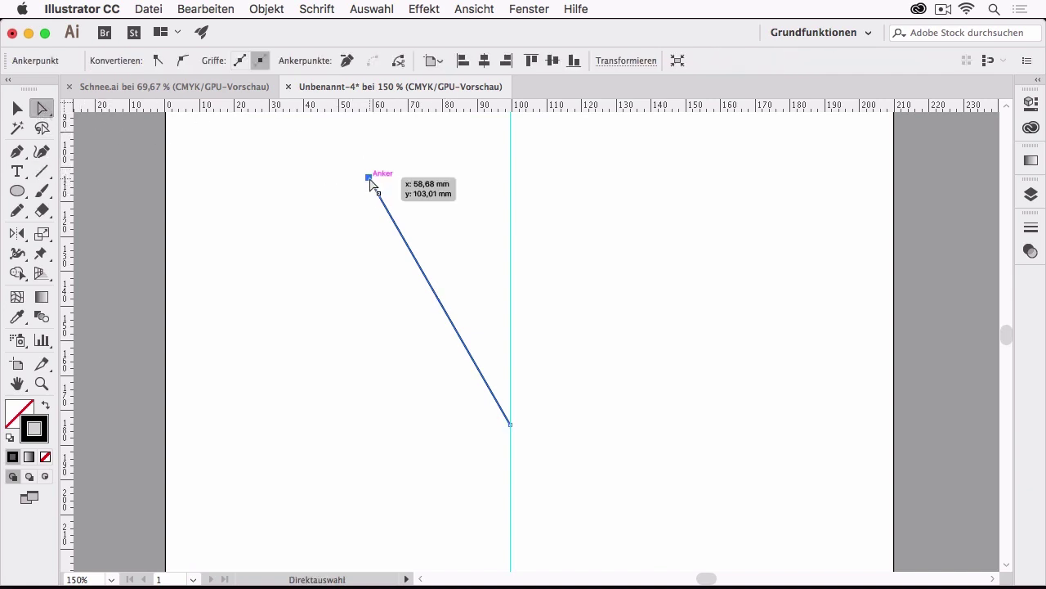
left_click_drag(369, 179, 348, 139)
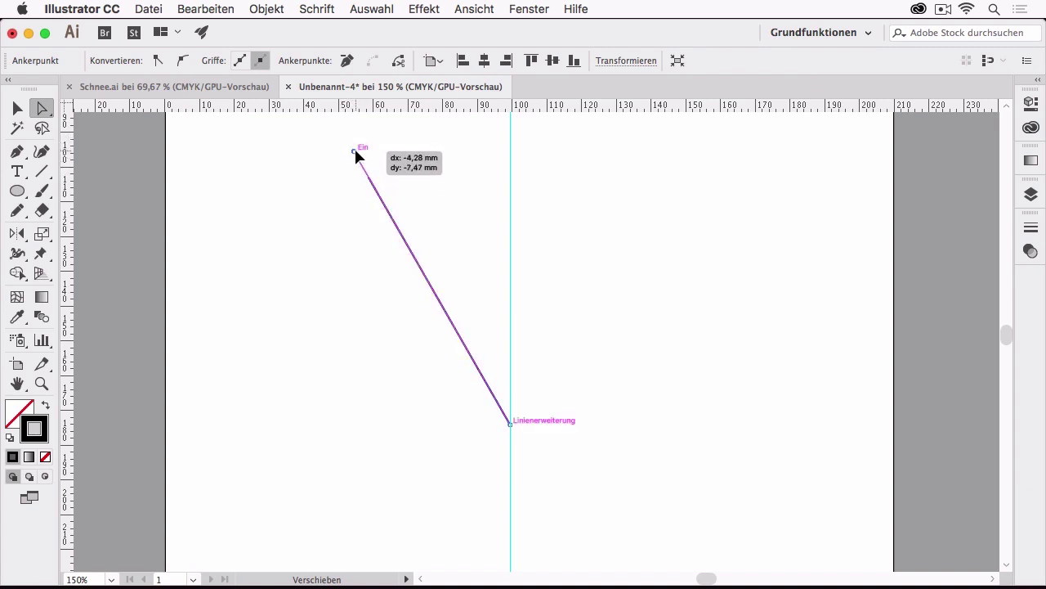
left_click_drag(348, 139, 354, 152)
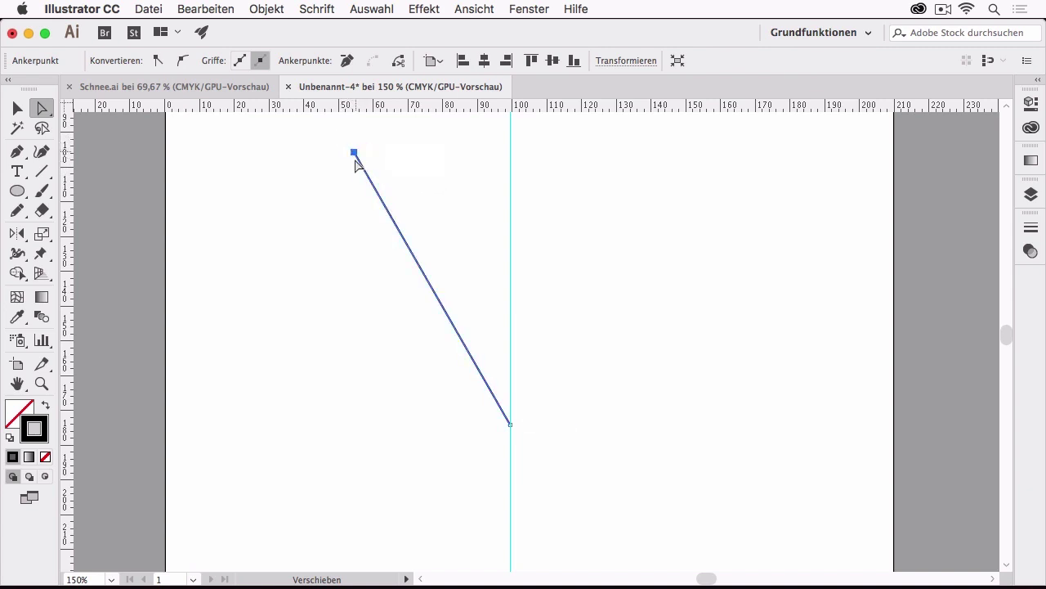
Extend the path with a 44.86 mm horizontal segment back to the vertical guide.
left_click(17, 152)
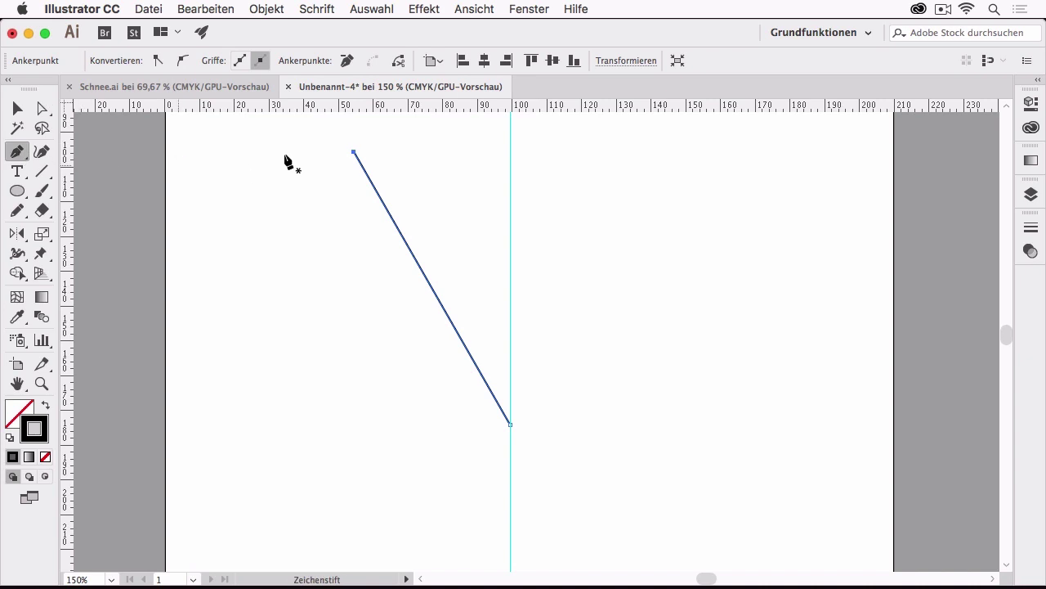
left_click(354, 152)
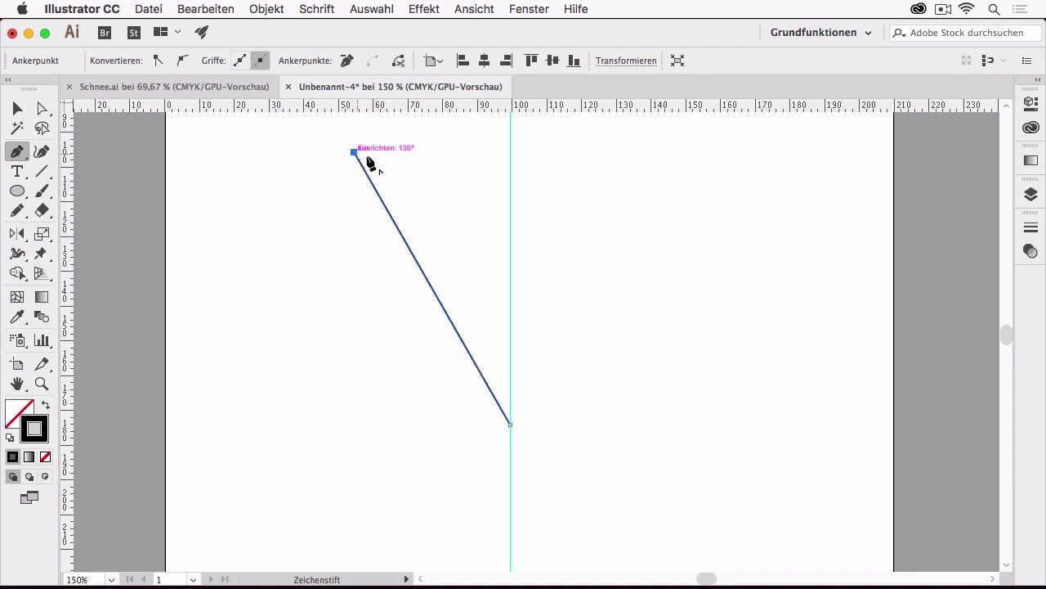
left_click(511, 152)
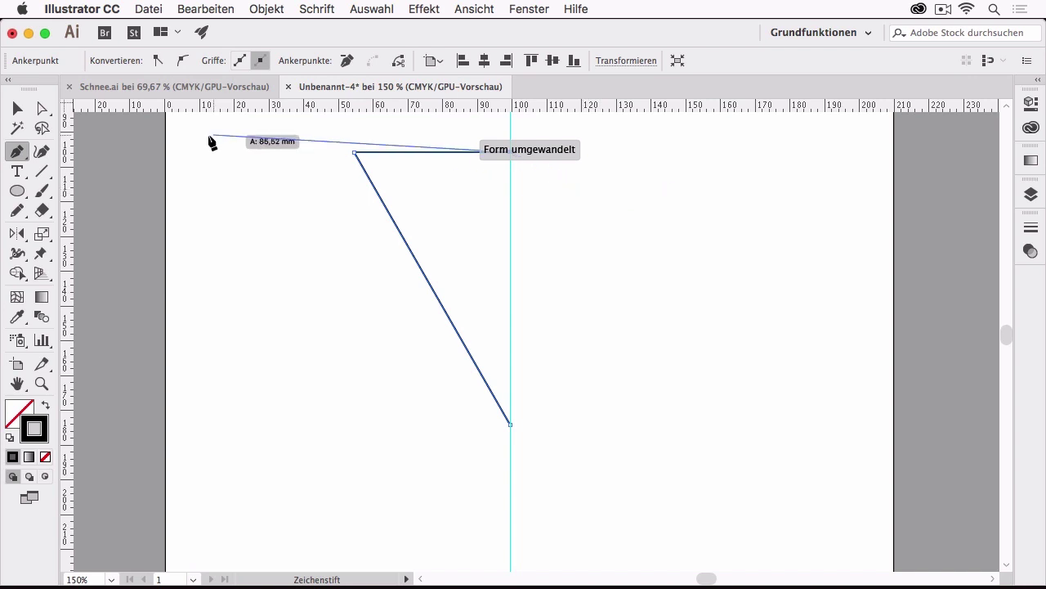
key("v")
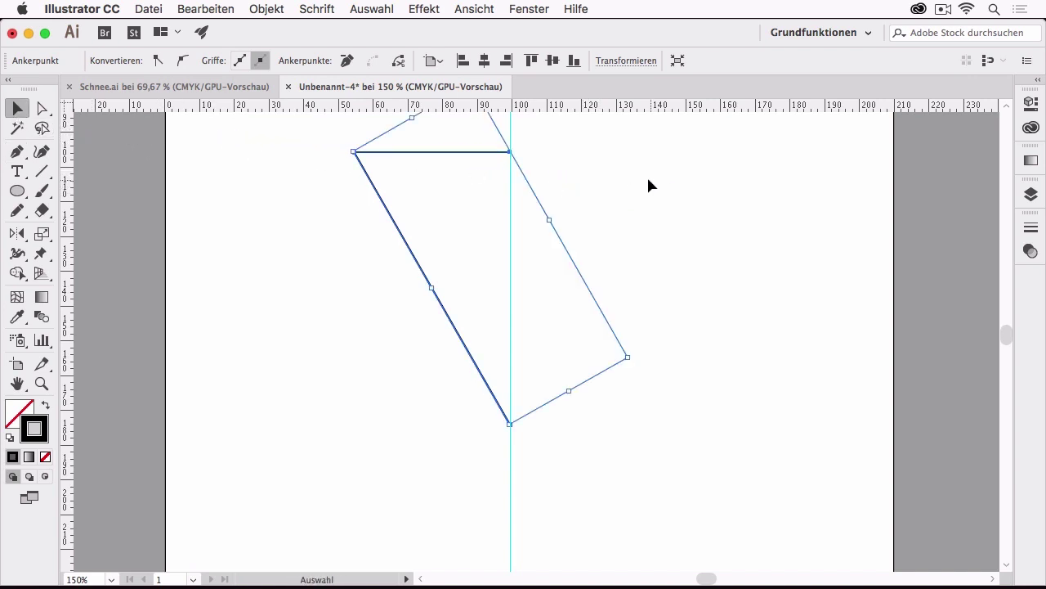
Convert the diagonal-and-horizontal path into guides with Hilfslinien erstellen (Cmd+5).
left_click(483, 9)
mouse_move(523, 506)
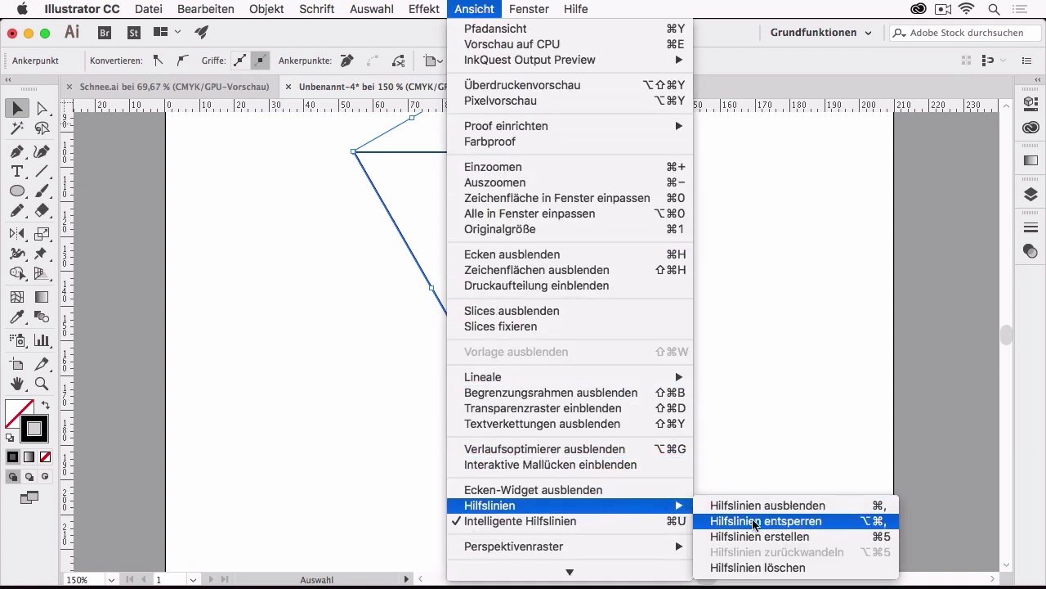
left_click(776, 536)
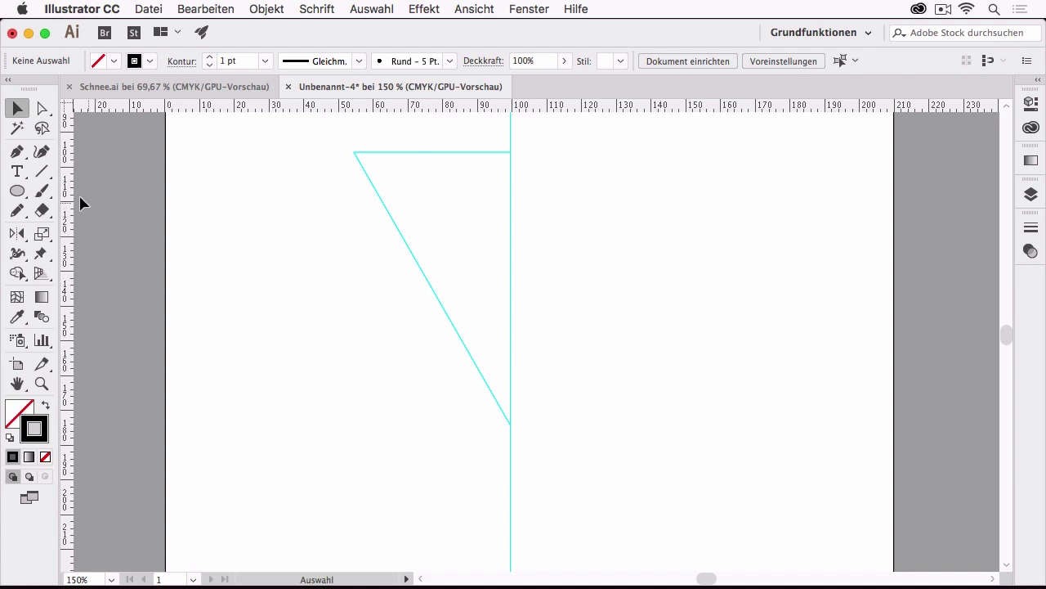
Sketch a pencil curl beside the guide, extend it to the wedge's bottom point, then deselect.
left_click(17, 210)
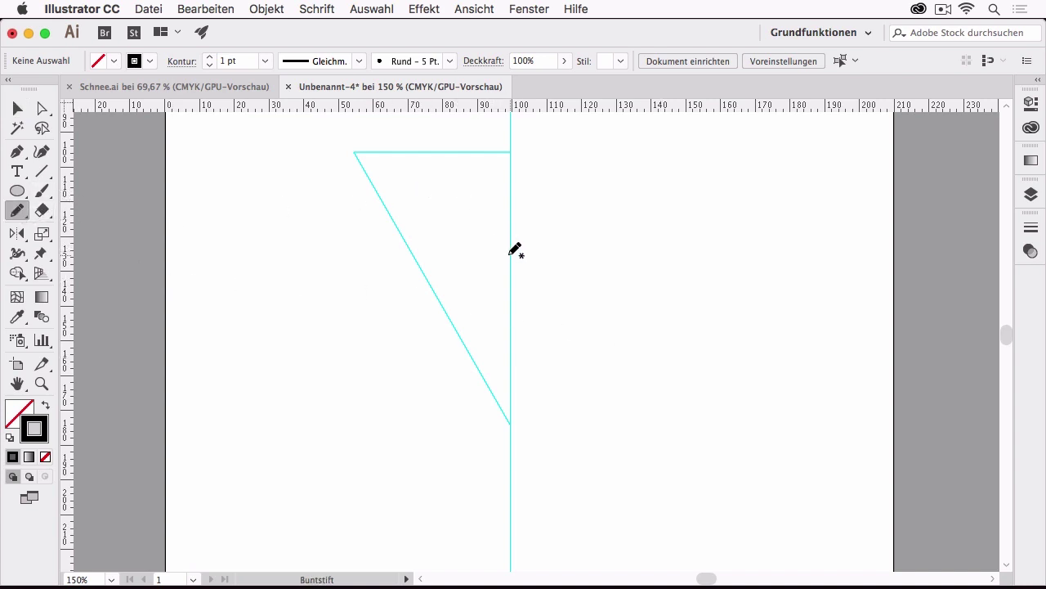
left_click_drag(508, 241, 505, 332)
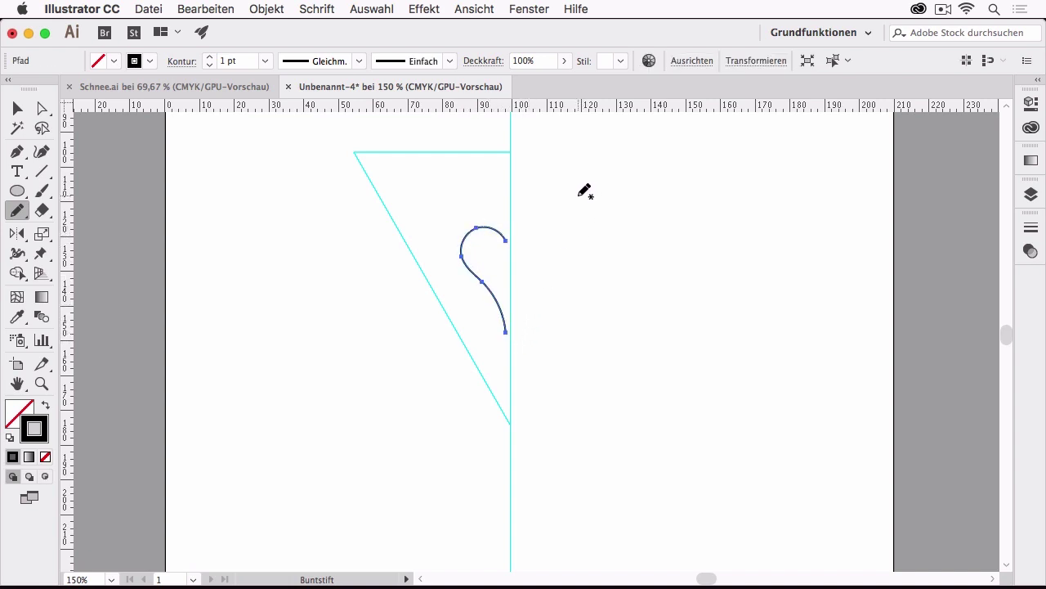
left_click(15, 153)
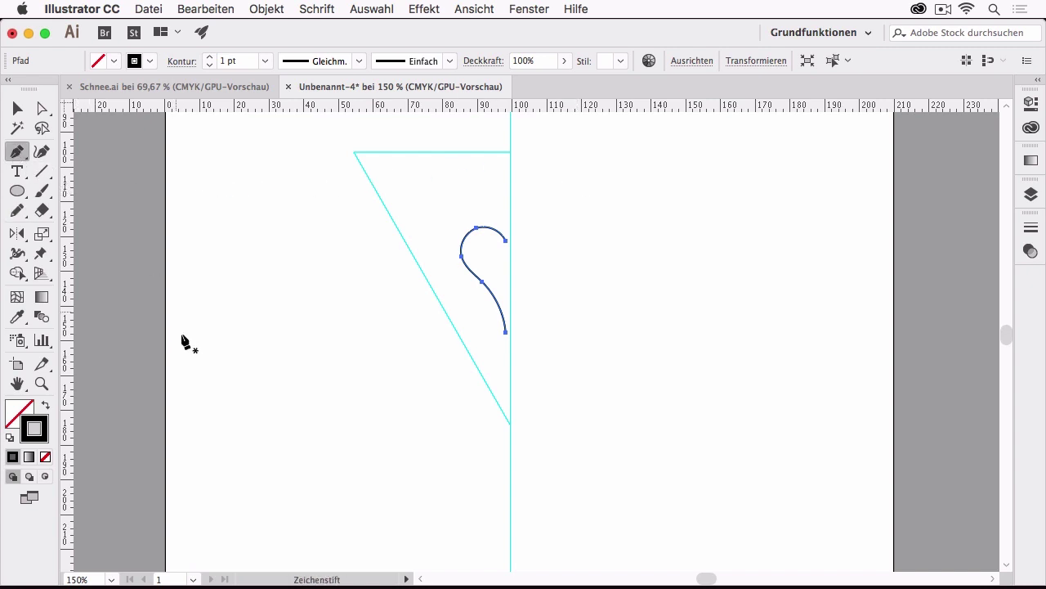
left_click(510, 425)
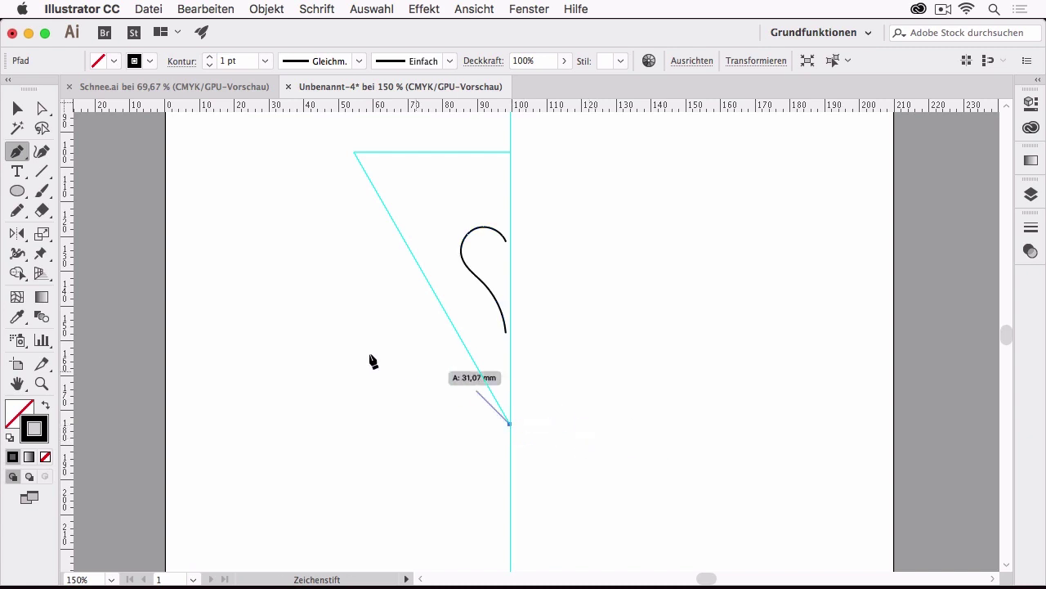
left_click(18, 109)
left_click(348, 315)
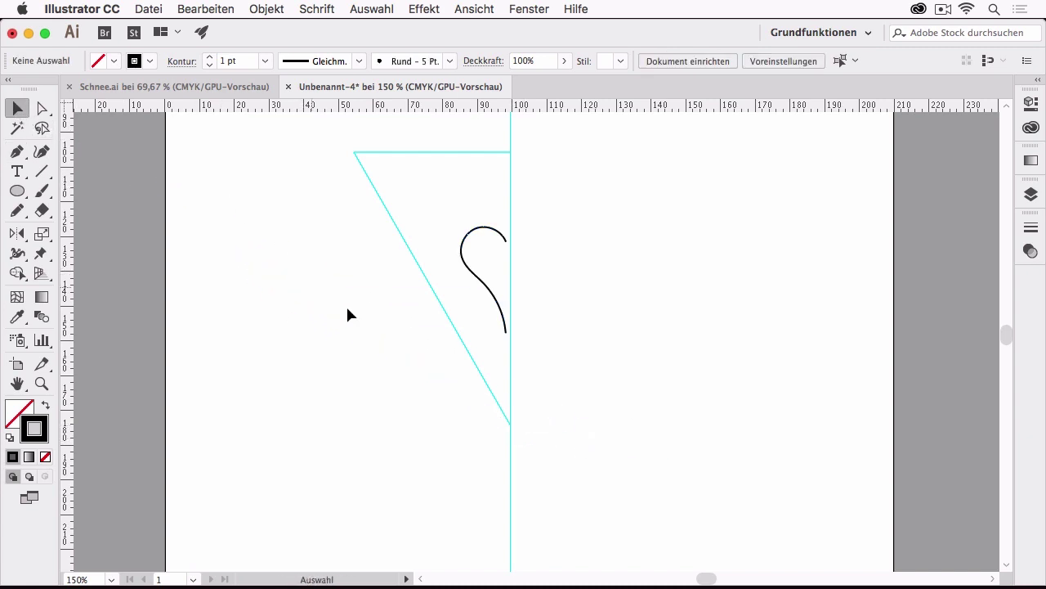
Target and expand Ebene 1 in the Layers panel, then open Verzerrungs- und Transformationsfilter.
left_click(1031, 193)
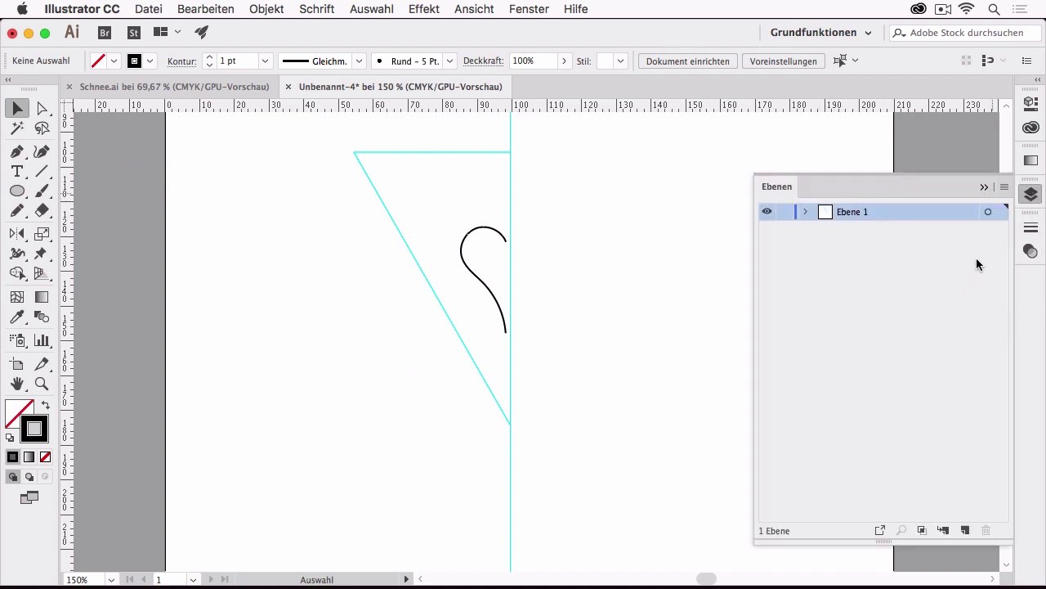
left_click(988, 213)
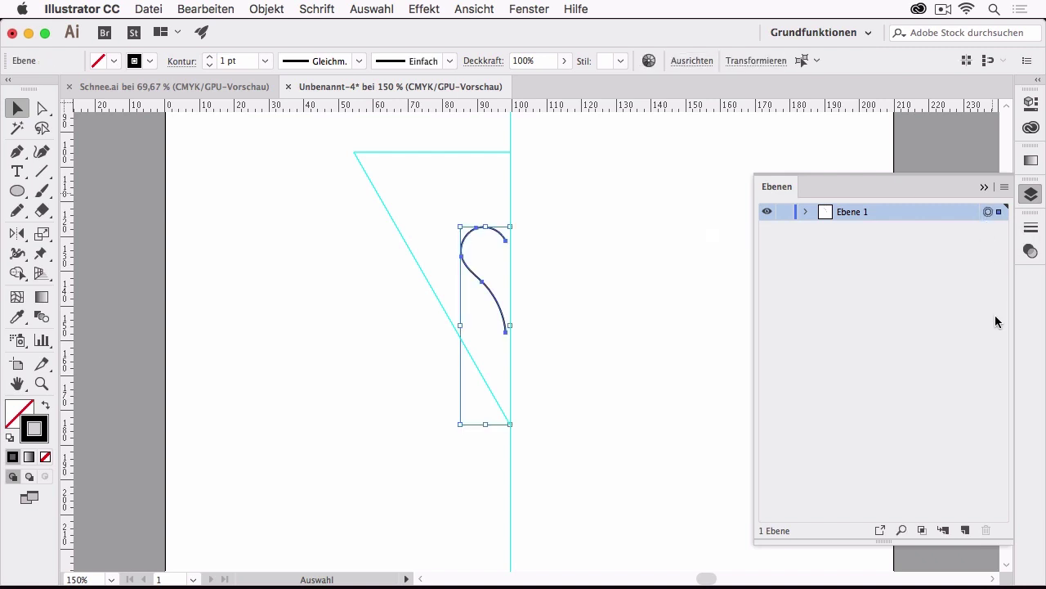
left_click(806, 212)
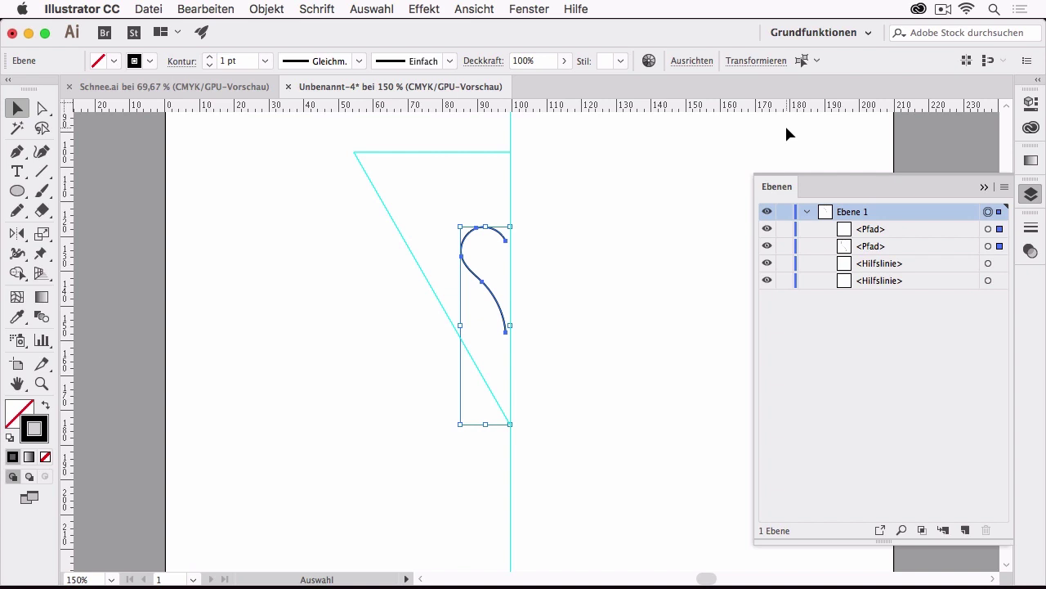
left_click(429, 12)
mouse_move(531, 250)
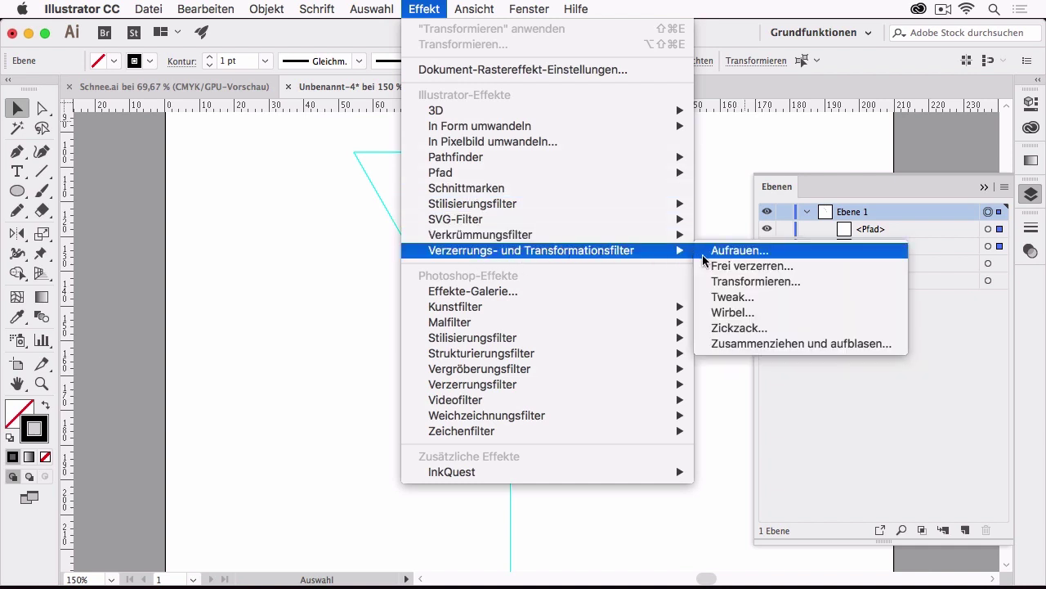
Apply a Transform effect with preview, 1 copy and x spiegeln checked to mirror the curve.
left_click(759, 283)
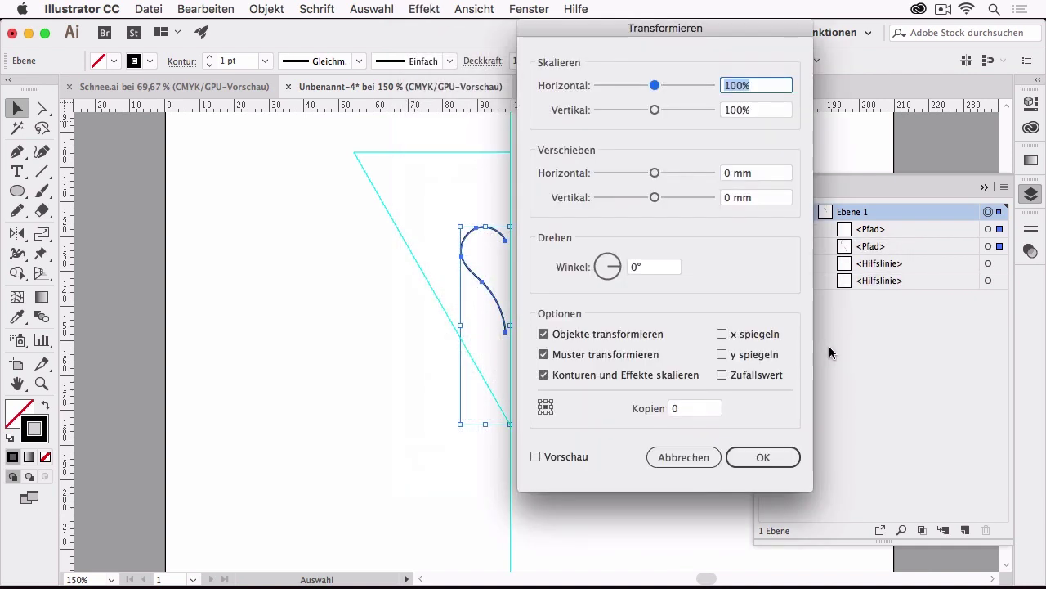
left_click(575, 454)
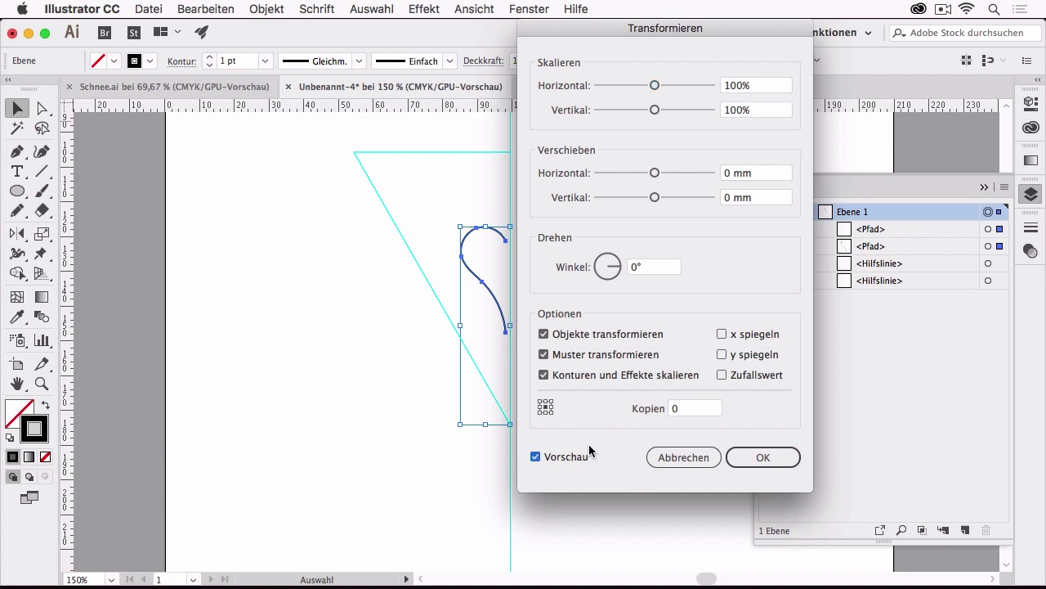
double_click(687, 401)
type("1")
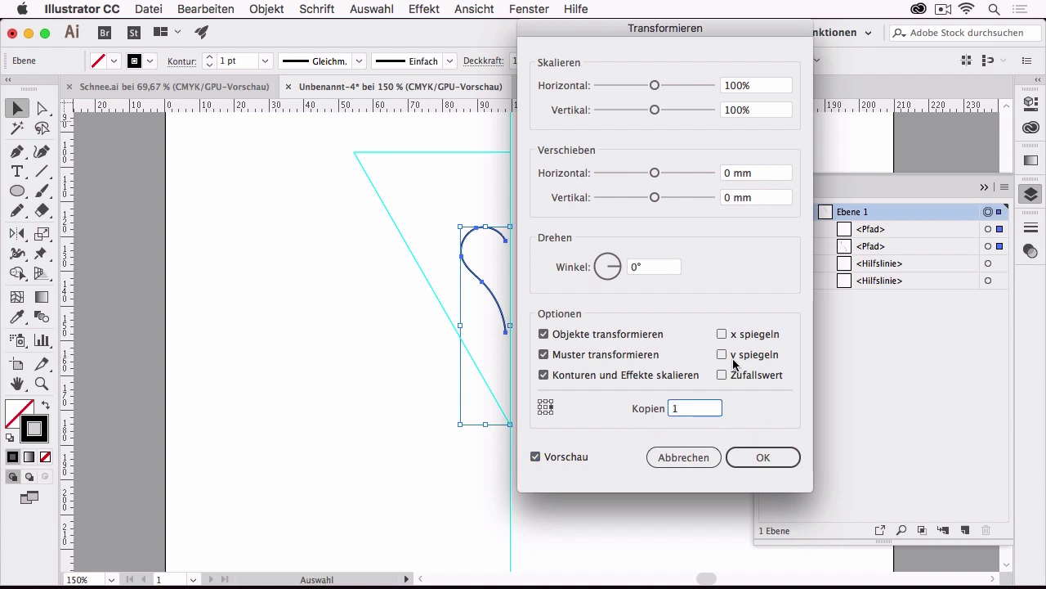
left_click(722, 333)
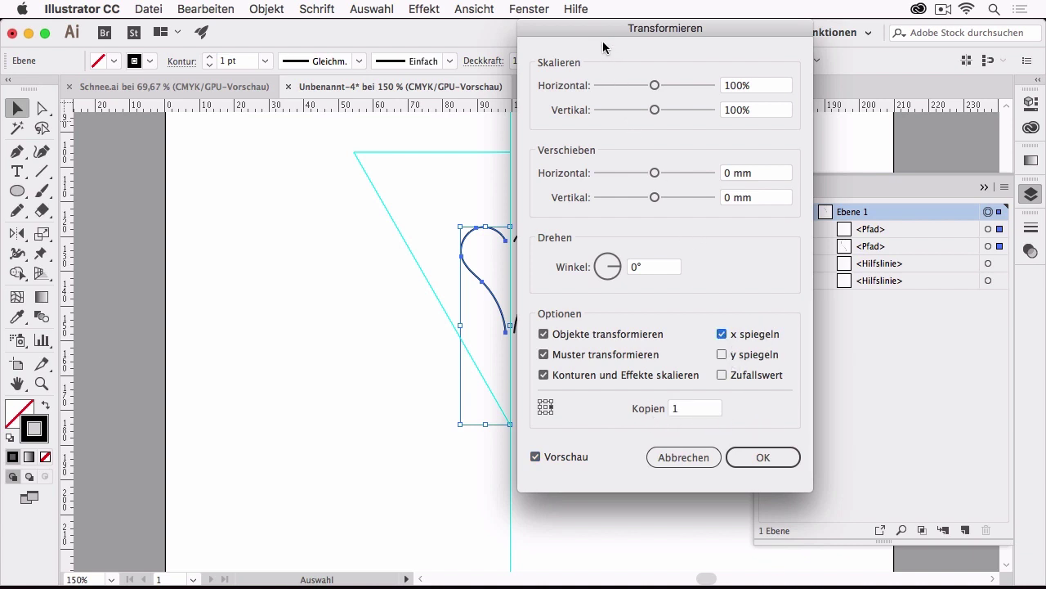
left_click_drag(603, 47, 709, 6)
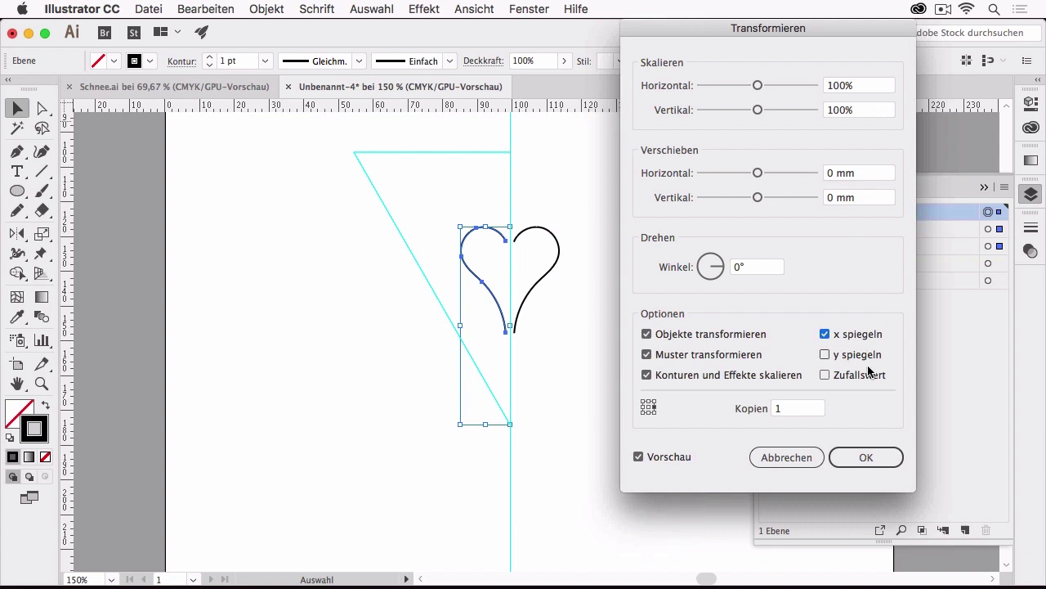
left_click(858, 463)
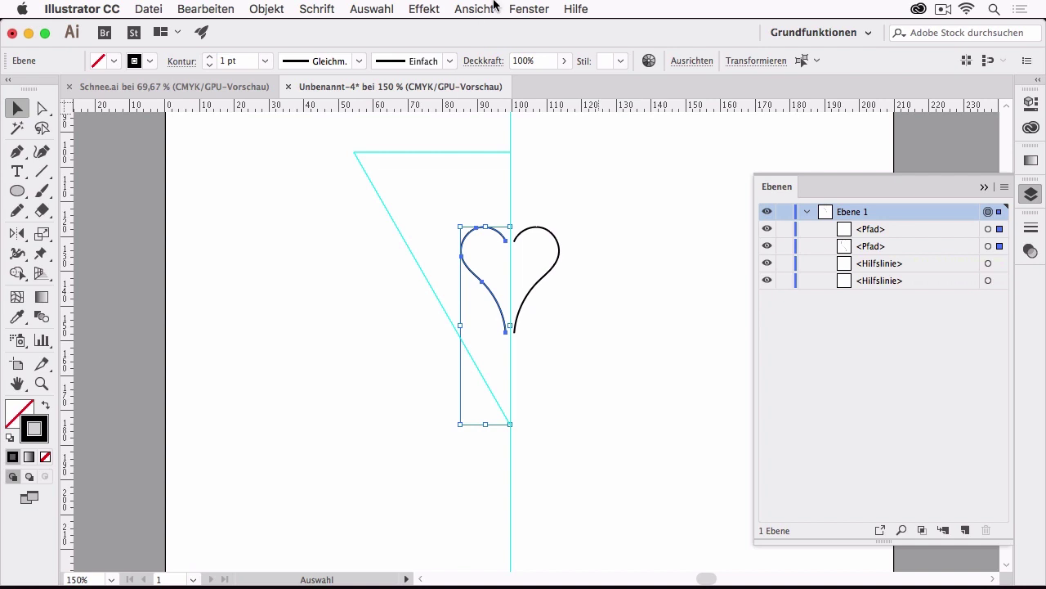
Add a new Transform effect: mirroring off, 5 copies rotated 60° around the bottom-centre point.
left_click(425, 9)
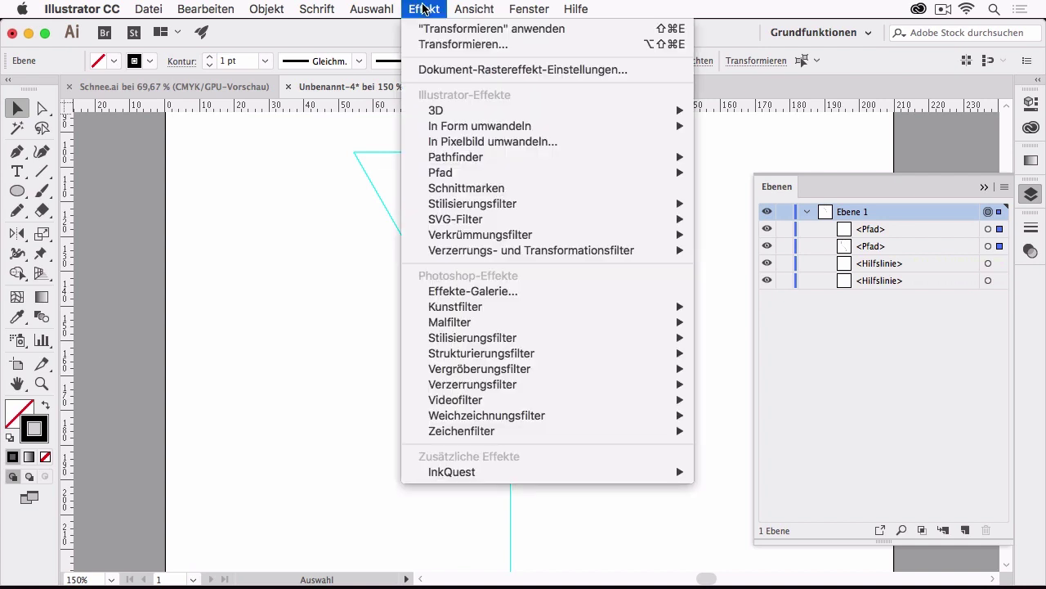
left_click(460, 45)
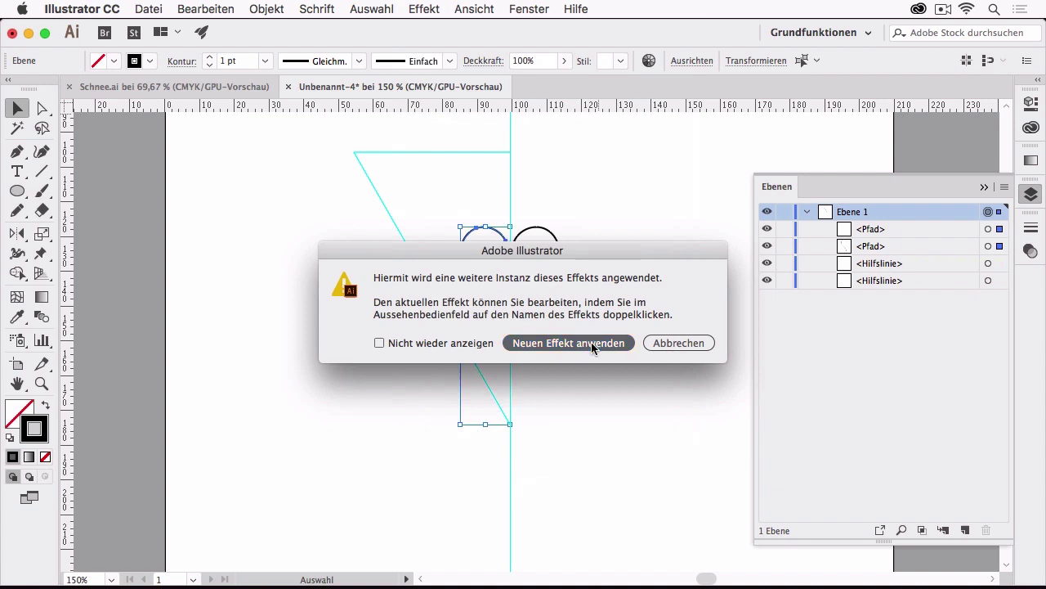
left_click(591, 342)
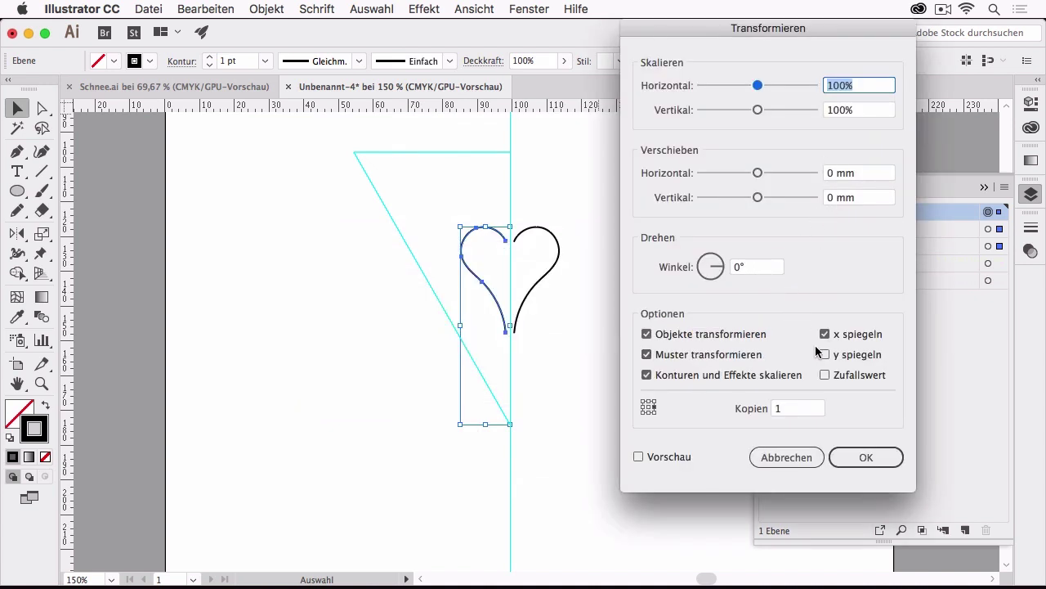
left_click(825, 335)
left_click(792, 405)
type("5")
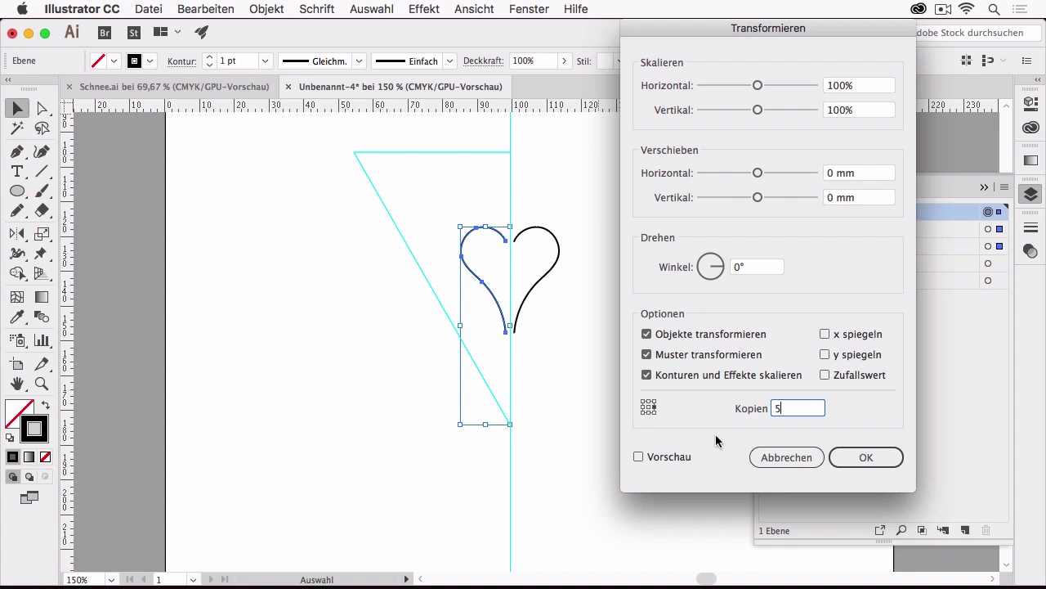
left_click(650, 412)
left_click(749, 266)
type("6")
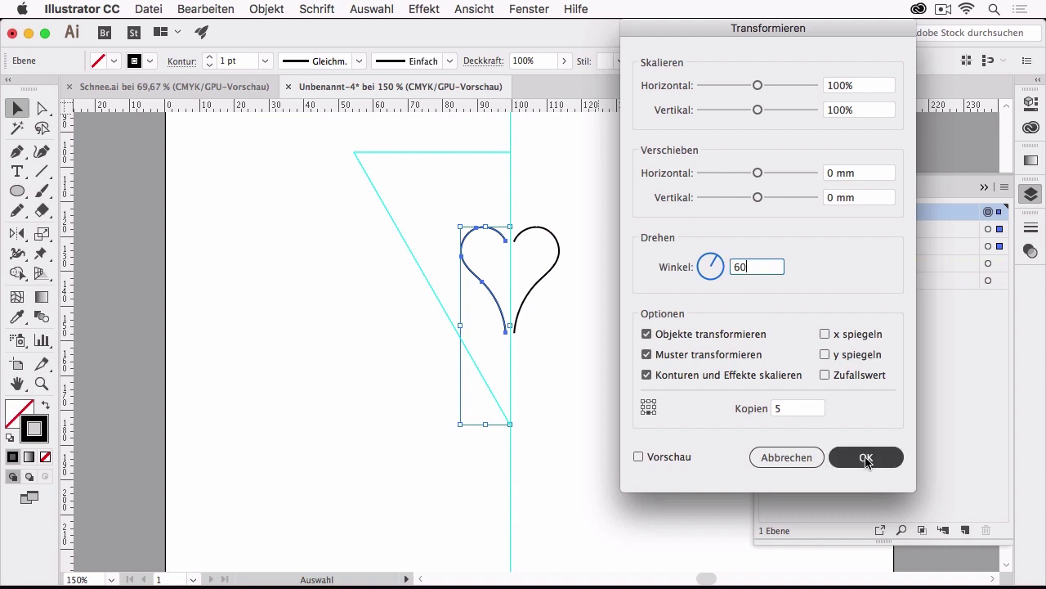
left_click(866, 457)
left_click(672, 257)
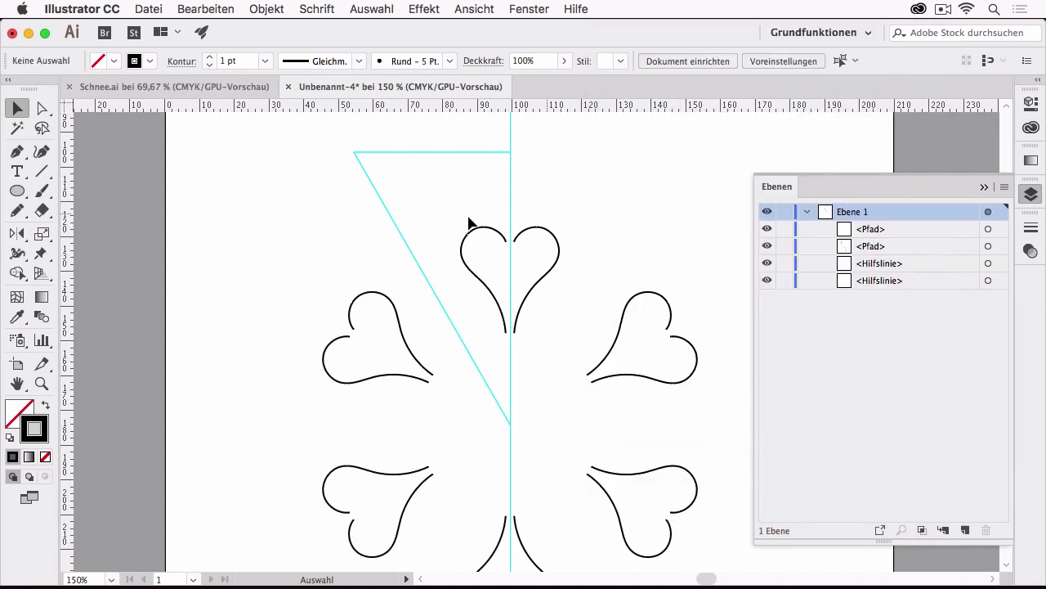
Draw four pencil curls and arcs around the top heart, then remove the unwanted last stroke.
left_click(16, 210)
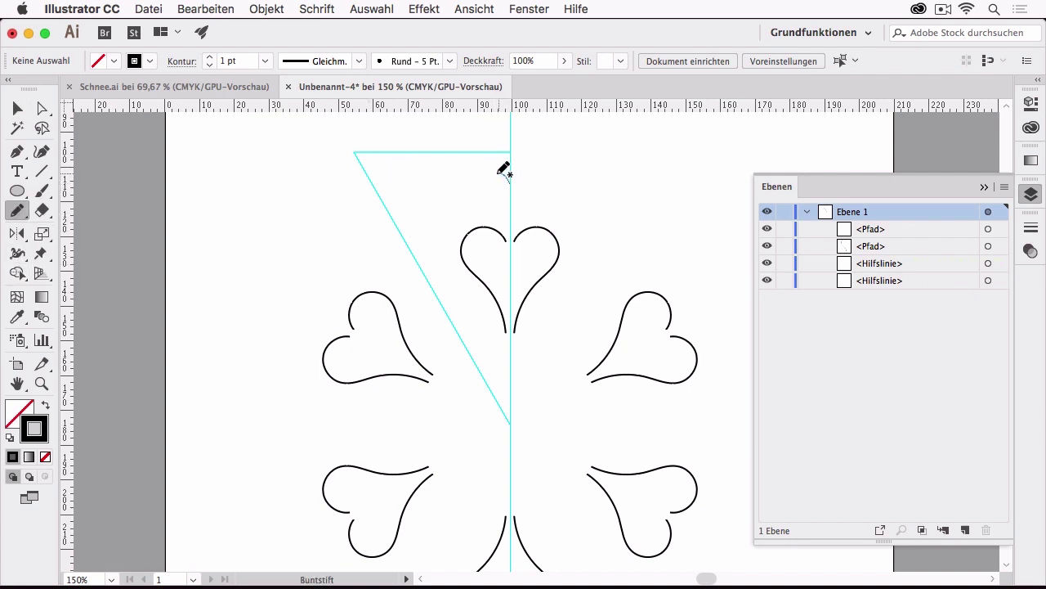
left_click_drag(500, 173, 507, 217)
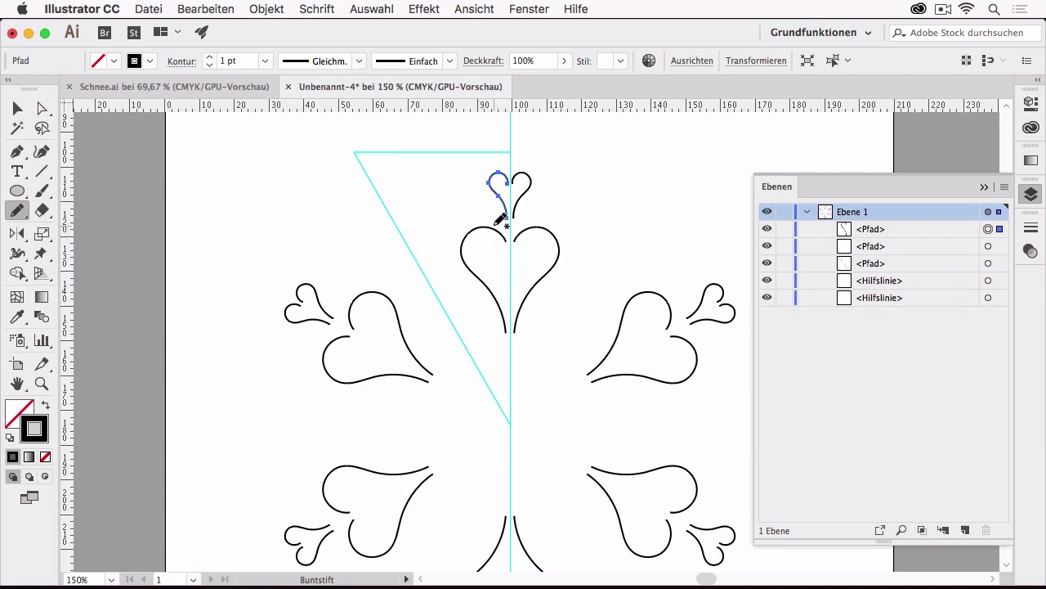
mouse_move(502, 221)
left_mouse_down()
mouse_move(452, 242)
mouse_move(480, 316)
left_mouse_up()
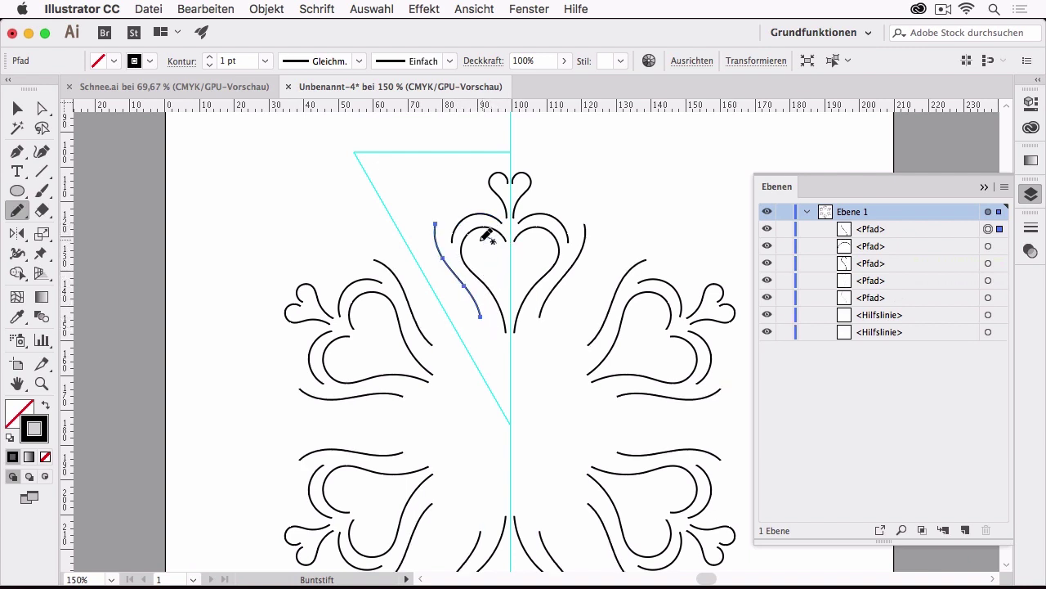
left_click_drag(496, 242, 478, 259)
mouse_move(488, 161)
left_mouse_down()
mouse_move(472, 180)
mouse_move(479, 198)
mouse_move(409, 210)
mouse_move(406, 245)
left_mouse_up()
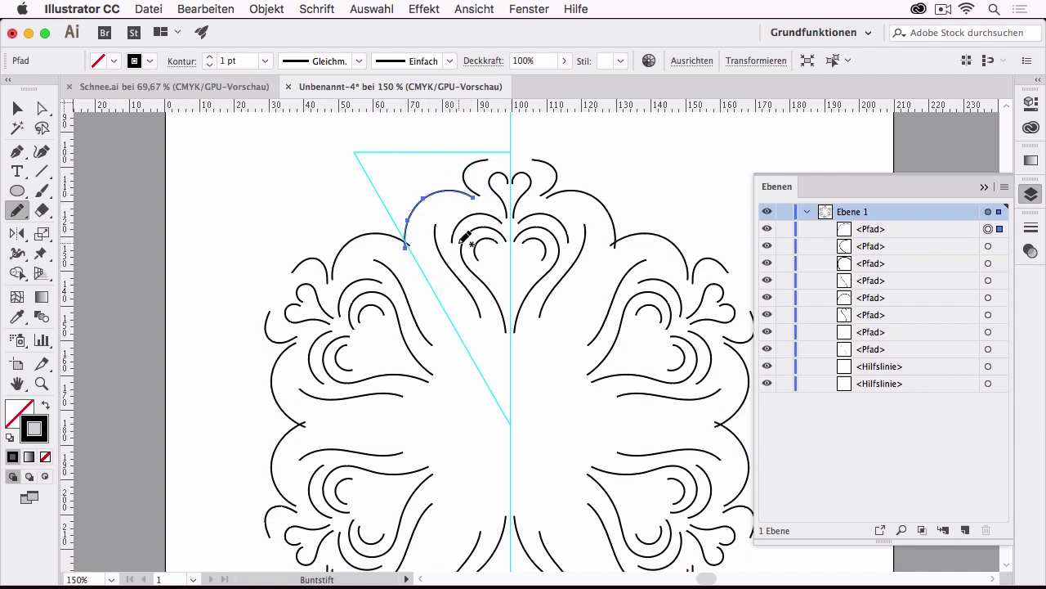
key("ctrl+z")
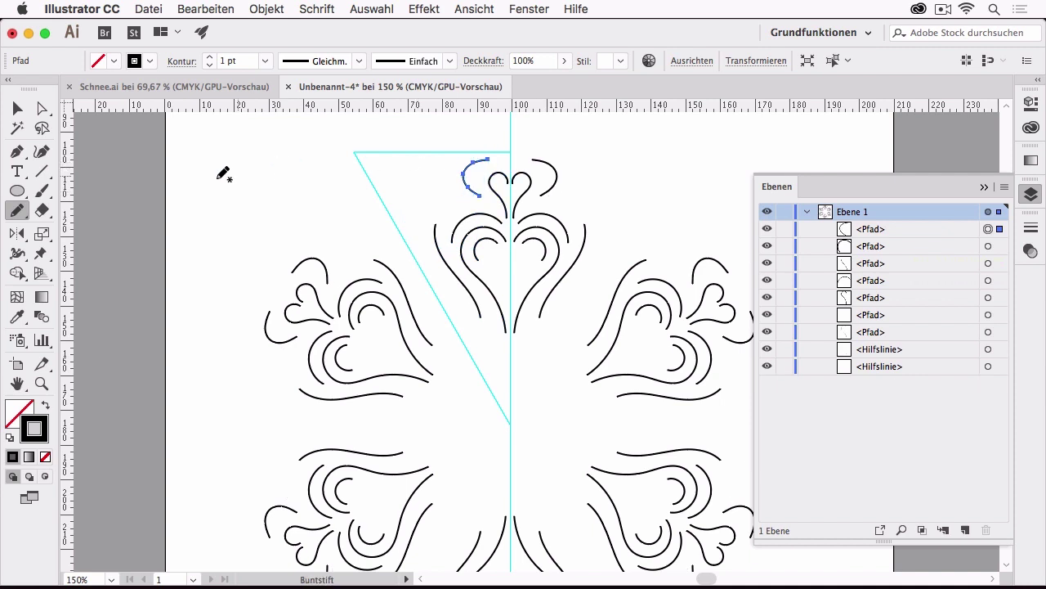
double_click(18, 211)
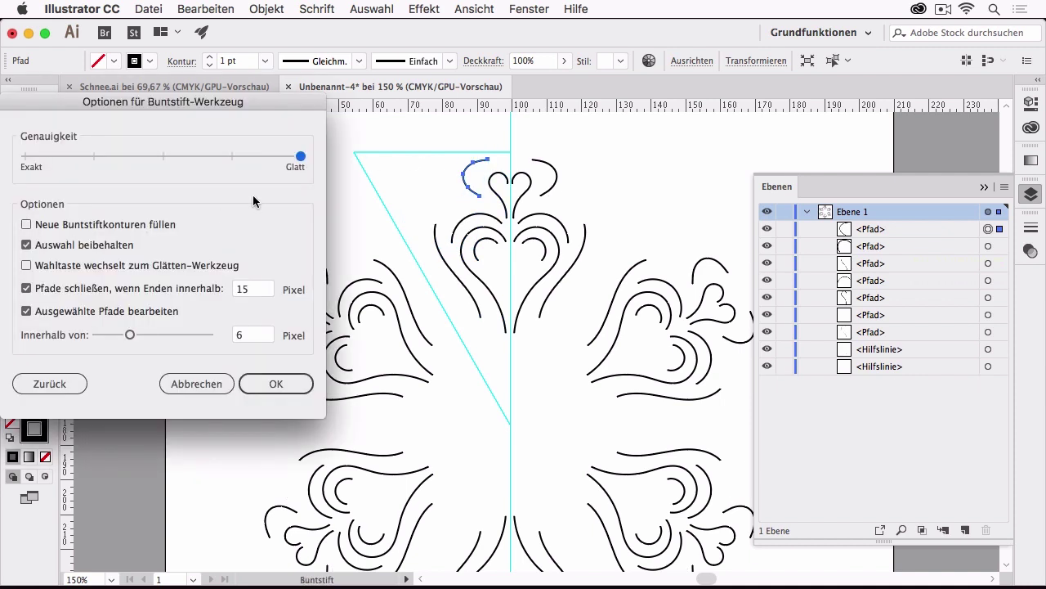
left_click_drag(241, 111, 413, 46)
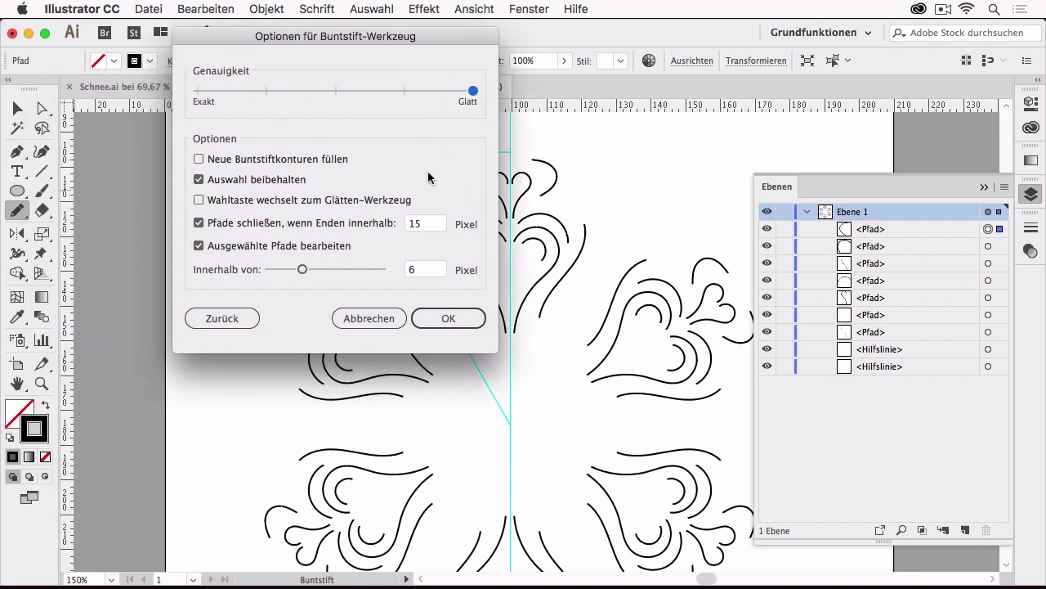
left_click(457, 315)
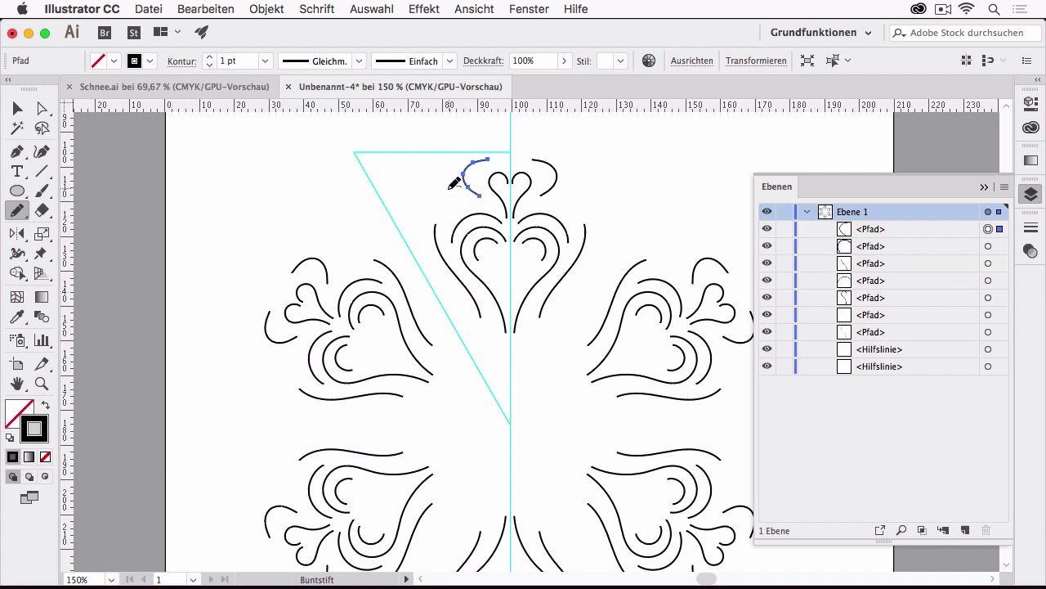
Redraw the selected arc into a curl and add two more curls at the wedge's top.
left_click_drag(452, 185, 480, 195)
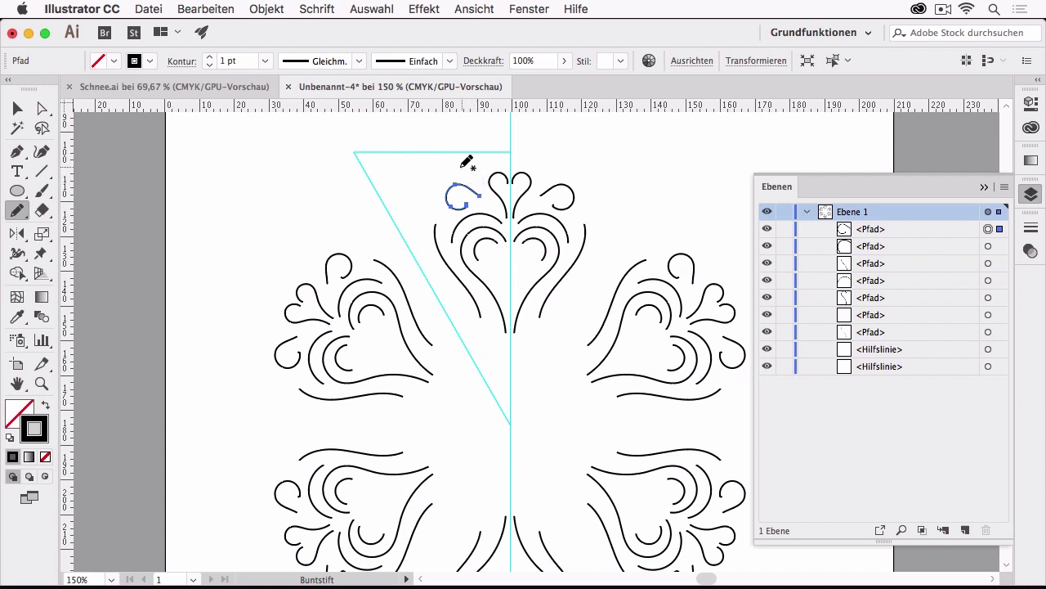
key("ctrl")
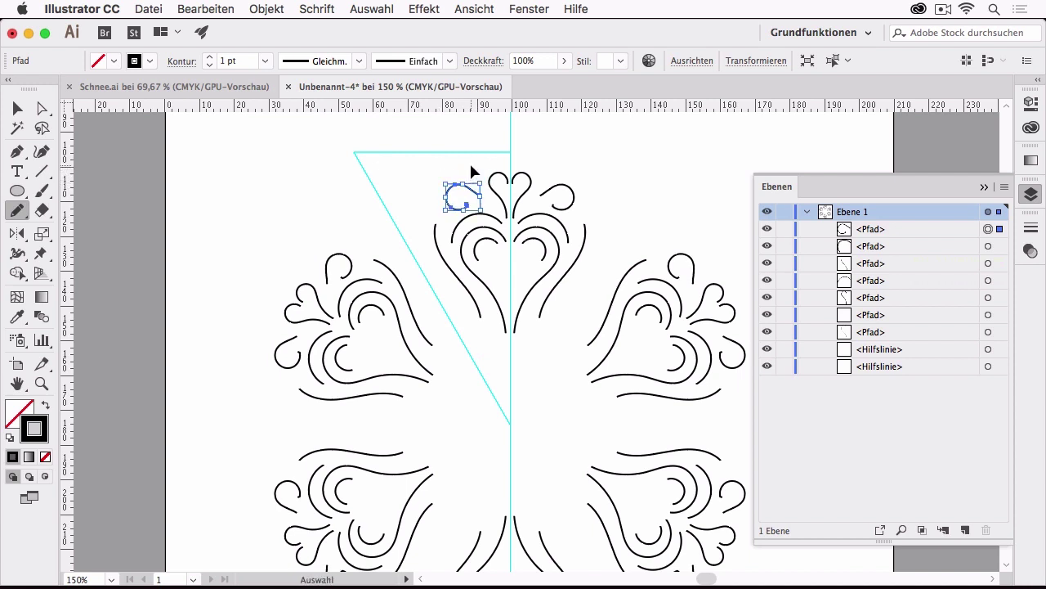
left_click_drag(482, 184, 472, 173)
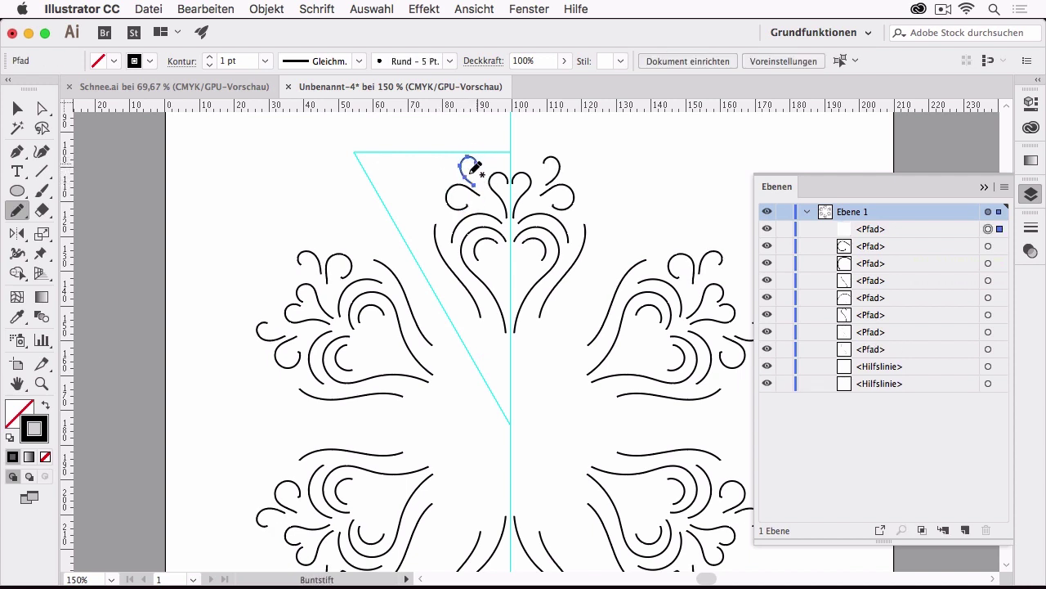
left_click(441, 173, "ctrl")
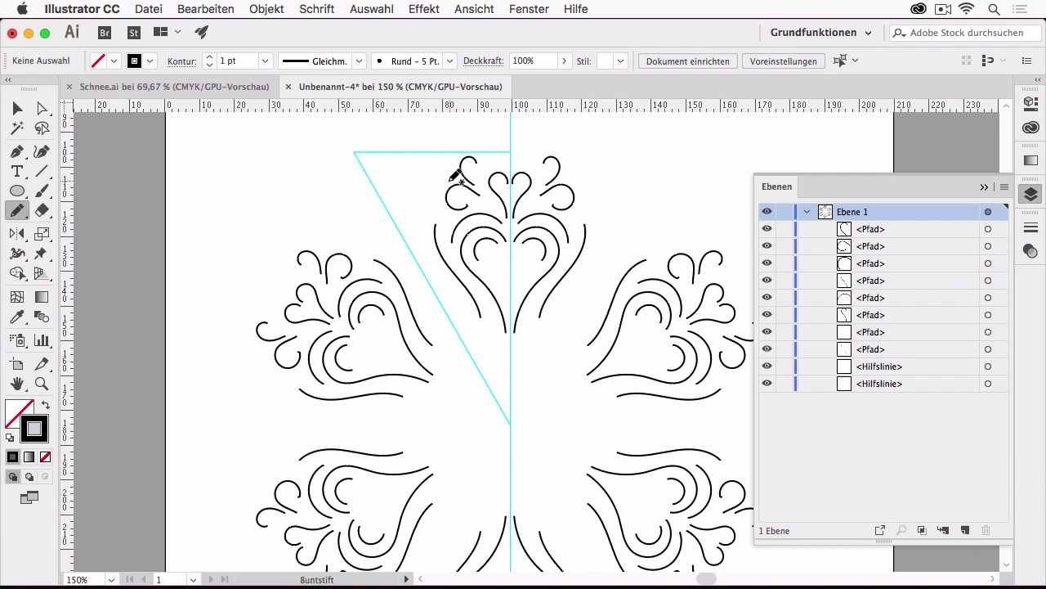
left_click_drag(450, 181, 409, 188)
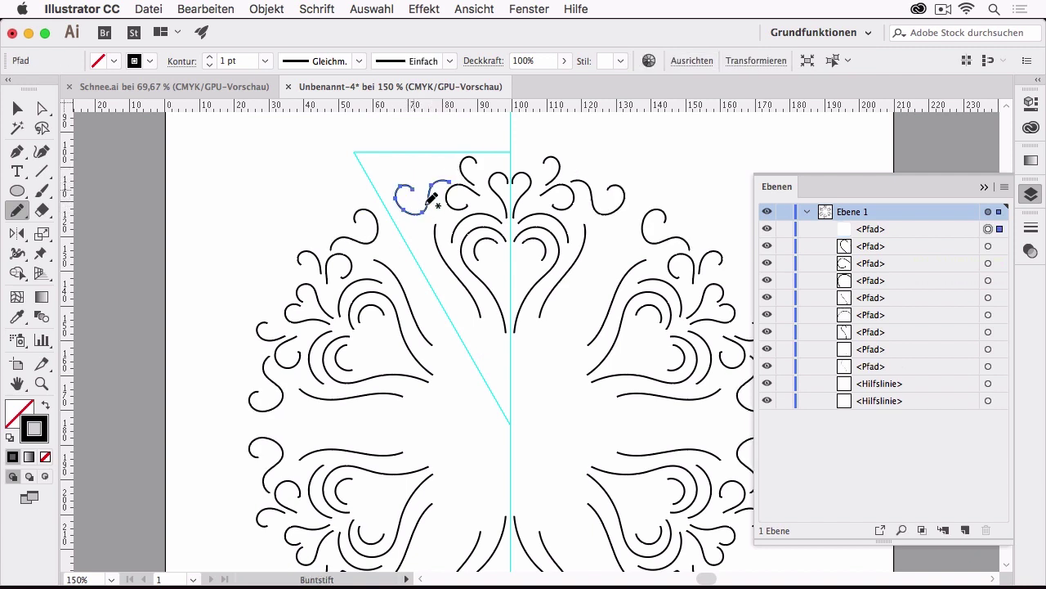
left_click(430, 264, "ctrl")
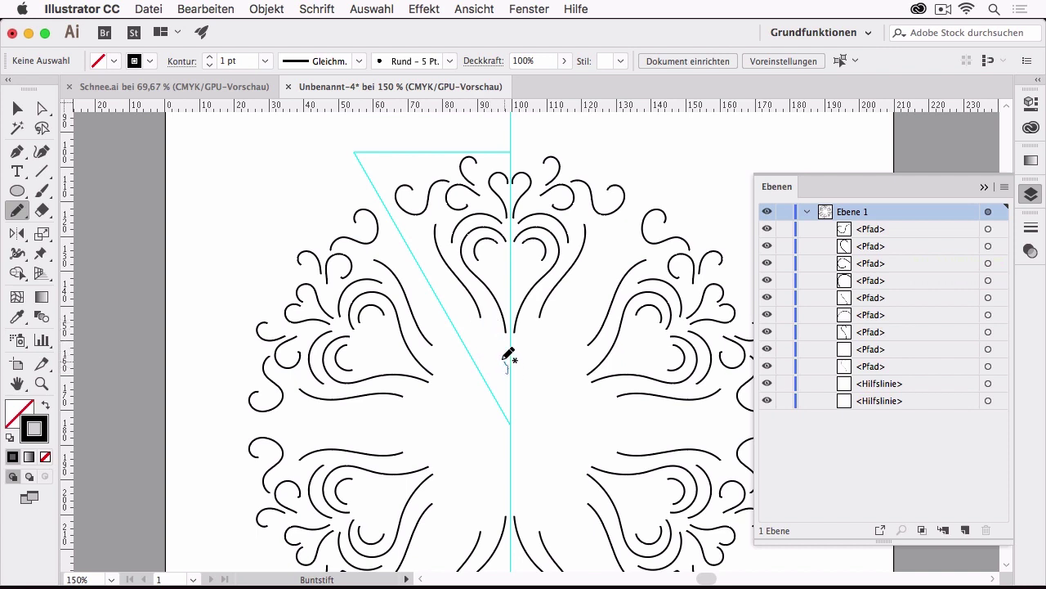
Add a small centre curl, a long sweeping curve and a small heart, undoing a stray arc.
left_click_drag(503, 360, 507, 399)
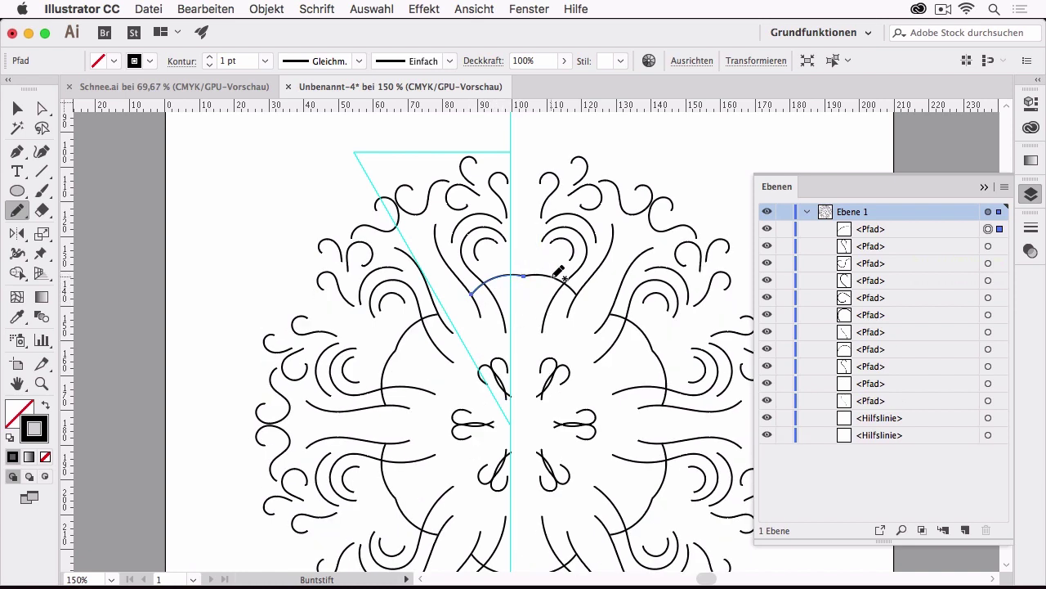
left_click_drag(472, 296, 540, 274)
key("ctrl+z")
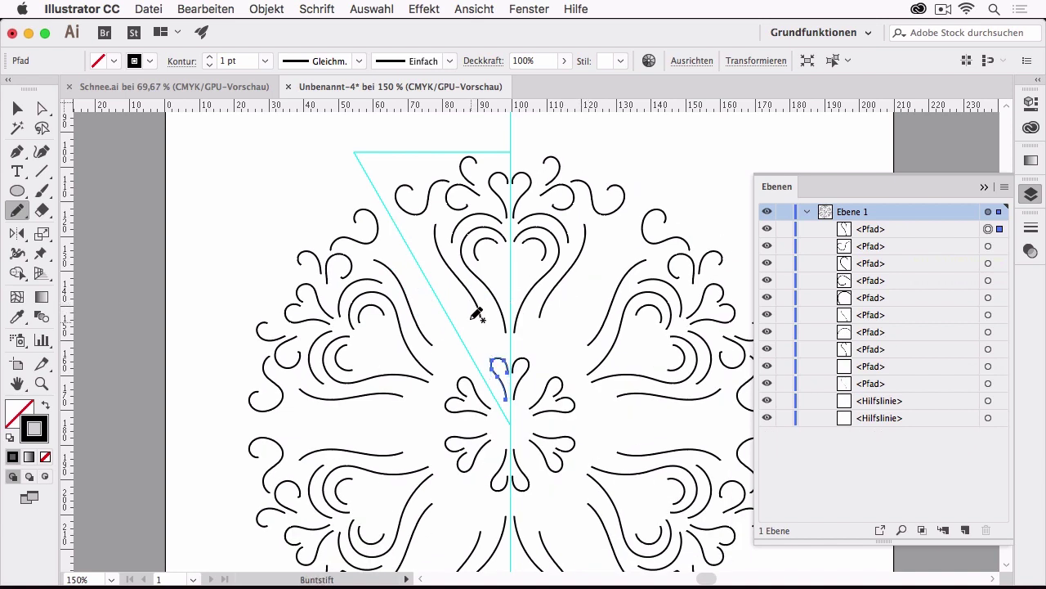
mouse_move(473, 321)
left_mouse_down()
mouse_move(412, 319)
mouse_move(404, 300)
left_mouse_up()
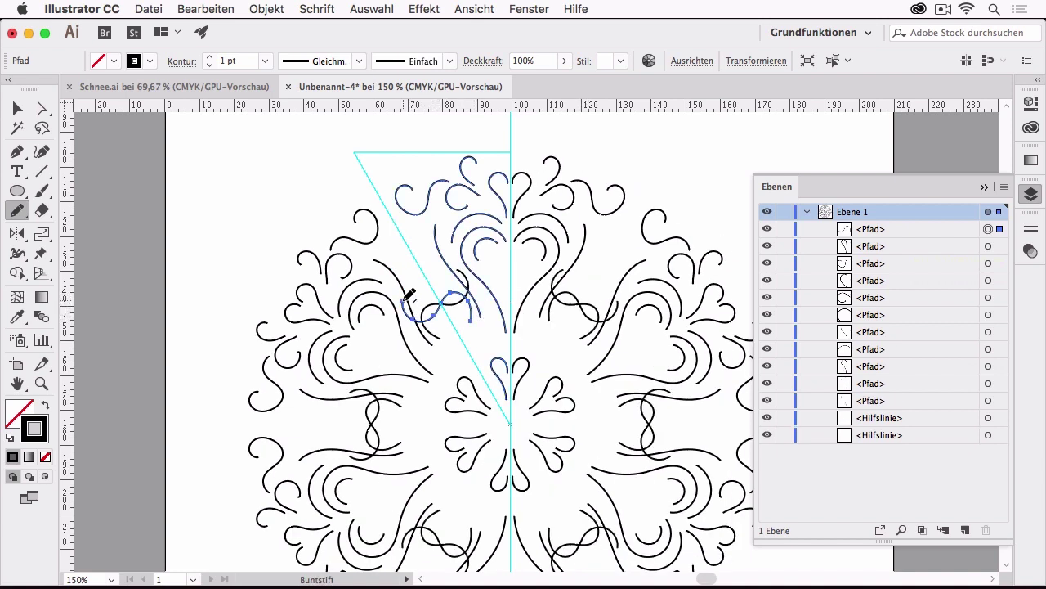
left_click(434, 257, "ctrl")
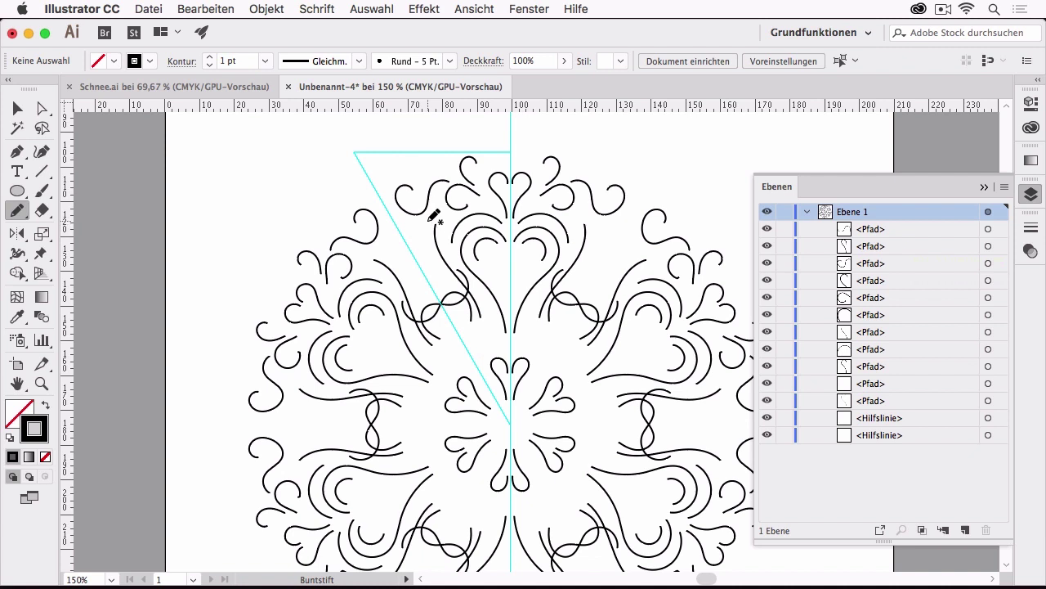
mouse_move(429, 220)
left_mouse_down()
mouse_move(426, 244)
mouse_move(430, 215)
left_mouse_up()
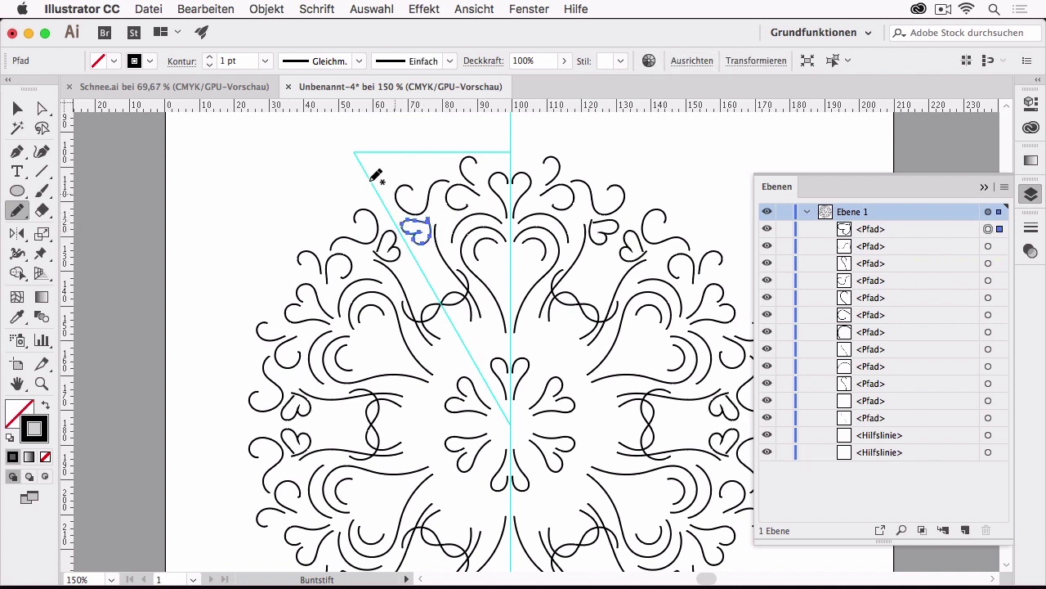
Turn the heart outline into a solid black fill and zoom in on it.
left_click(45, 404)
left_click(316, 175, "super")
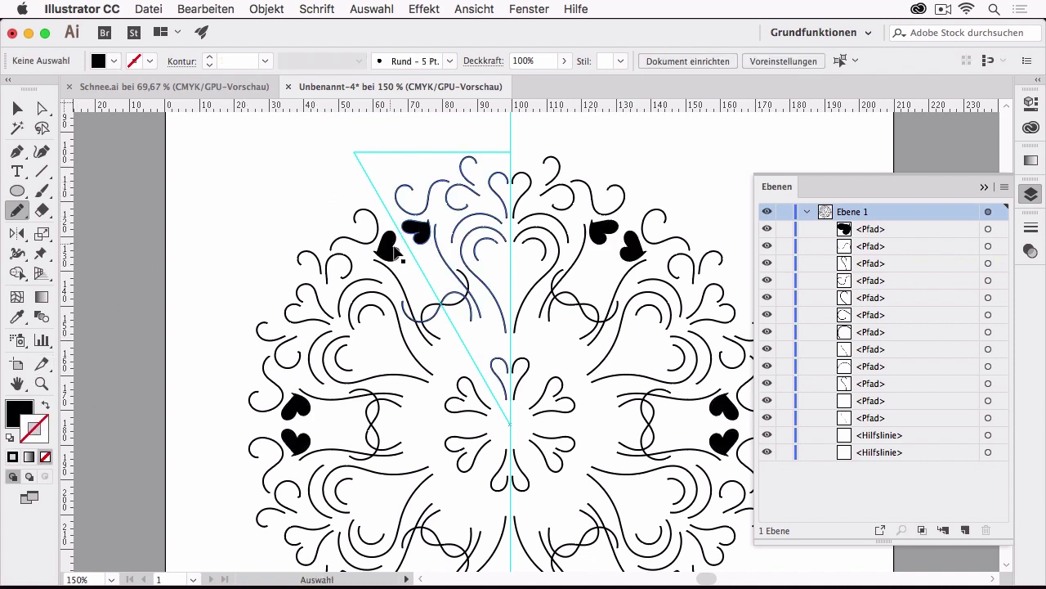
key("super+space")
mouse_move(403, 204)
left_mouse_down()
mouse_move(484, 217)
mouse_move(562, 274)
left_mouse_up()
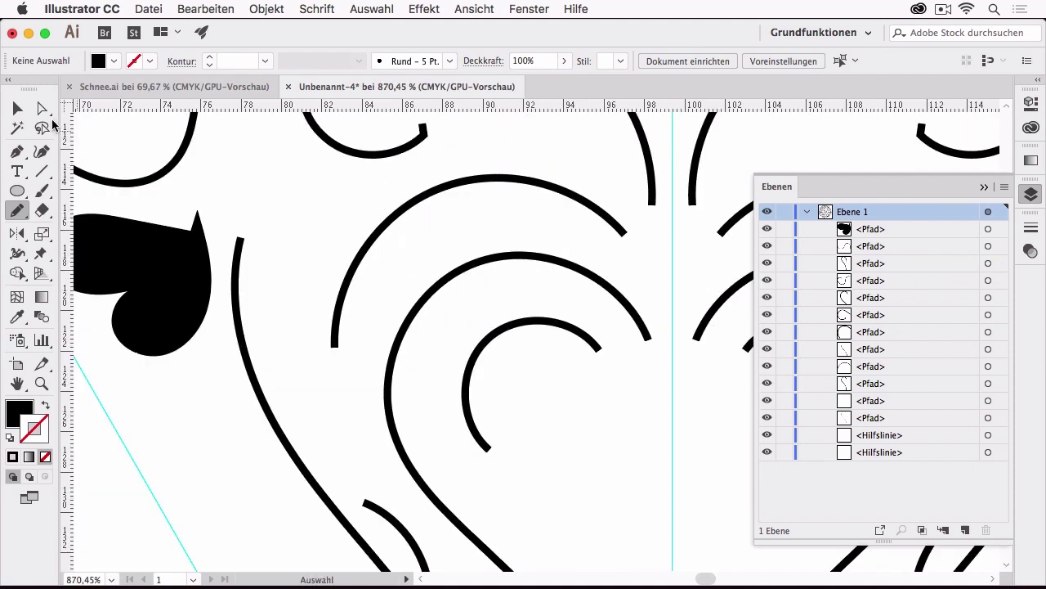
Shrink the black heart slightly and shift it into place among the curls.
left_click(42, 109)
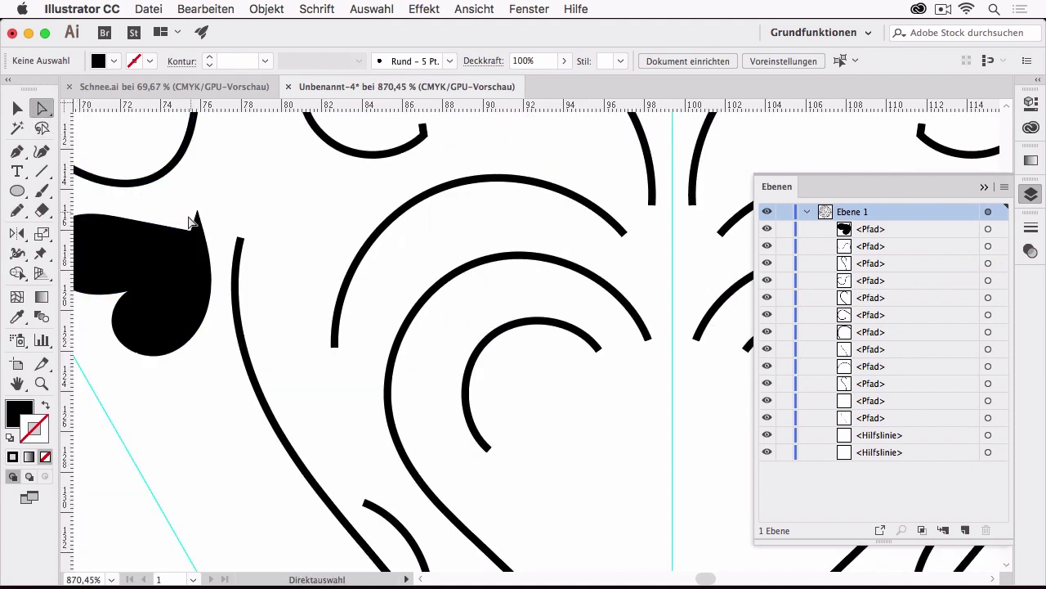
mouse_move(197, 233)
left_mouse_down()
mouse_move(198, 214)
mouse_move(174, 206)
left_mouse_up()
left_click(18, 108)
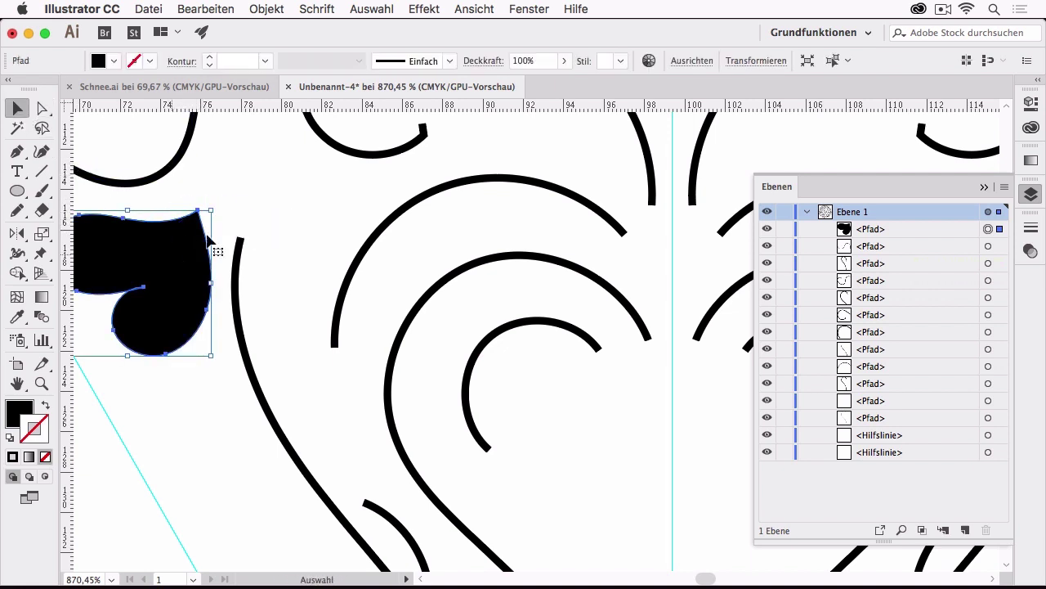
mouse_move(214, 211)
left_mouse_down()
mouse_move(155, 258)
mouse_move(167, 278)
mouse_move(182, 260)
left_mouse_up()
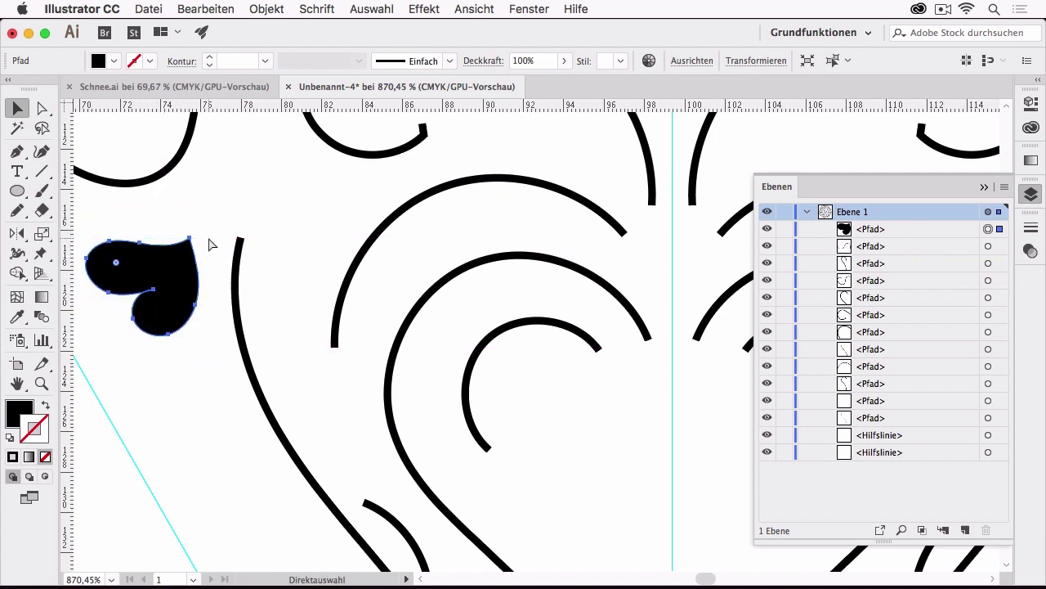
key("super+minus")
key("super+minus")
key("super+minus")
key("super+minus")
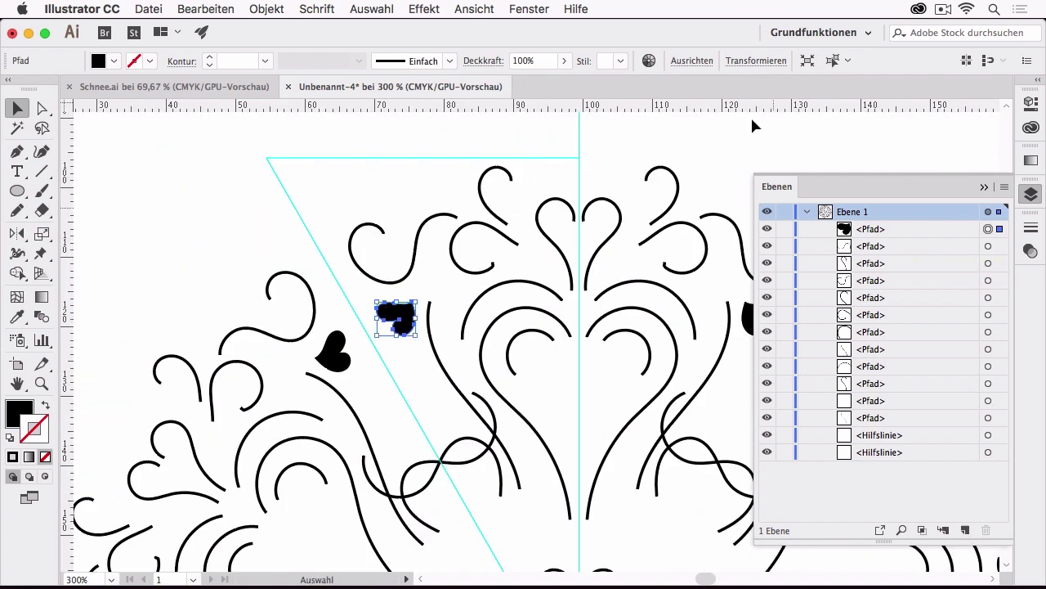
scroll(573, 213, "right", 3)
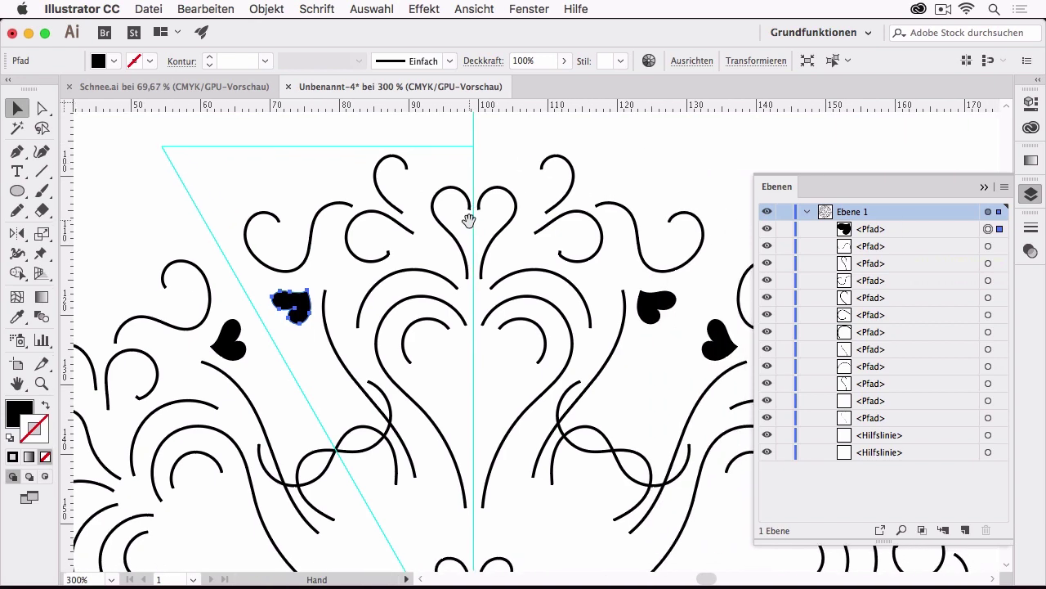
left_click(520, 158)
scroll(485, 351, "down", 5)
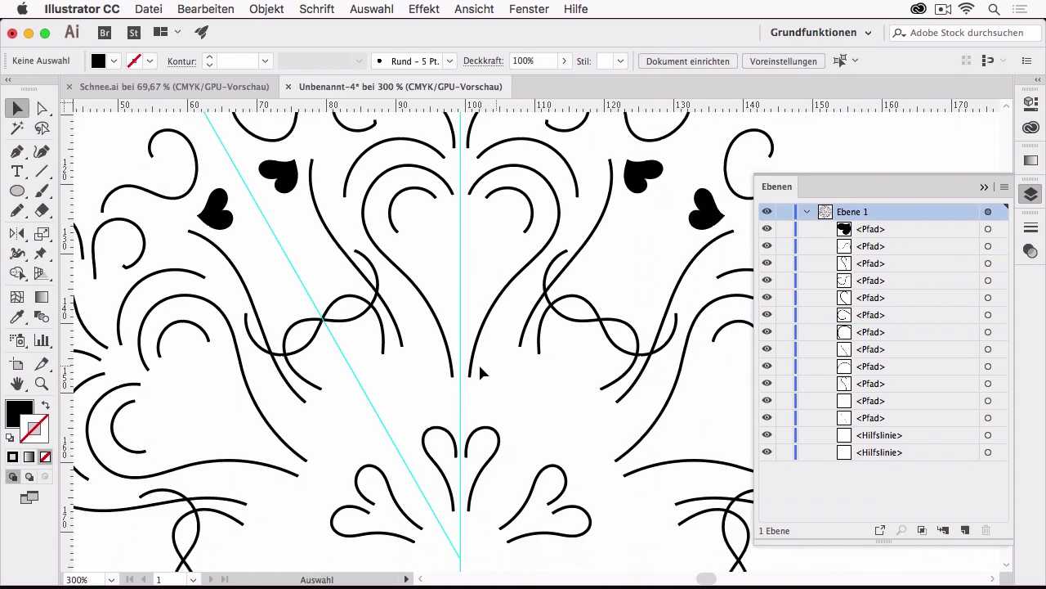
left_click_drag(451, 365, 500, 401)
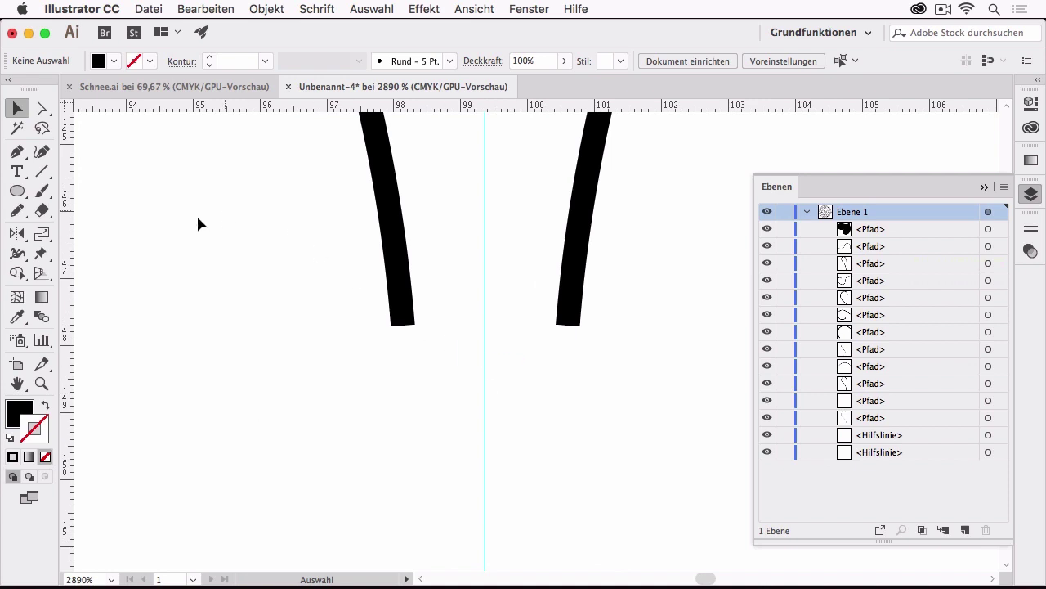
Drag the left stroke's bottom anchor onto the centre guide and show the Stroke (Kontur) settings.
left_click(41, 108)
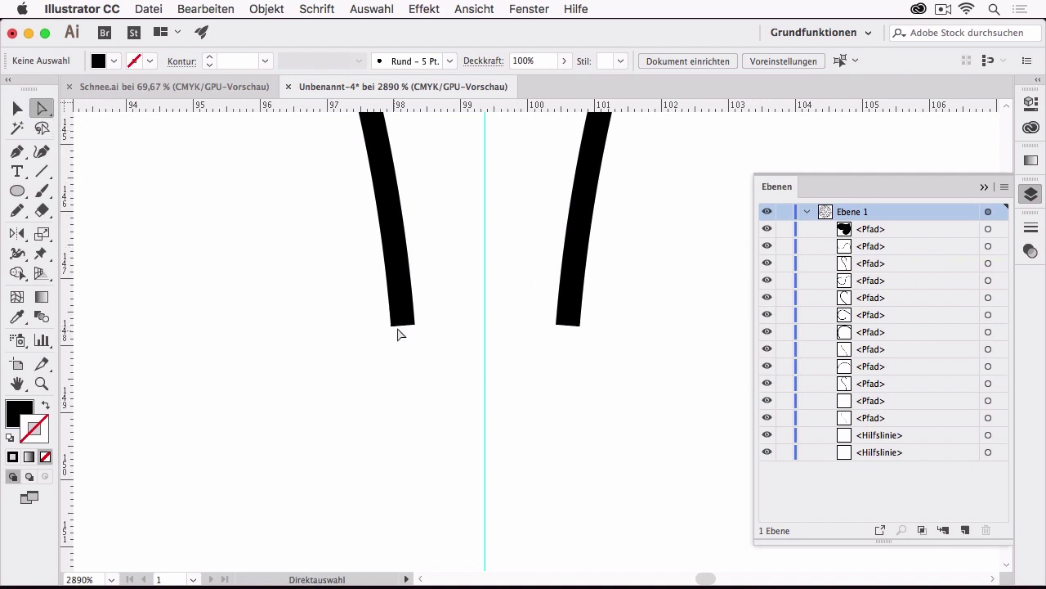
left_click_drag(402, 325, 485, 317)
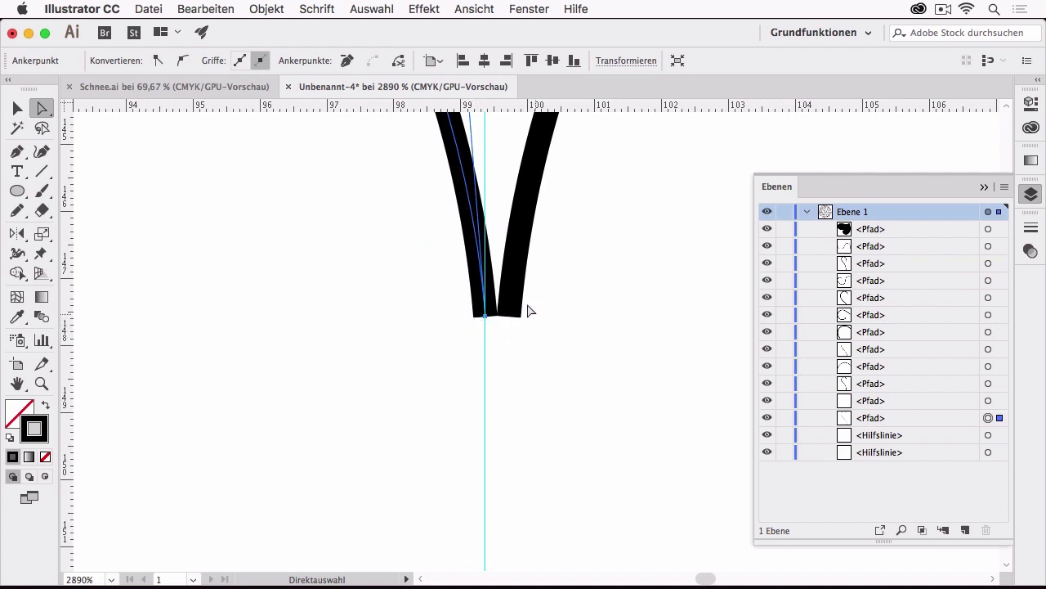
key("super+minus")
key("super+minus")
key("super+minus")
key("super+minus")
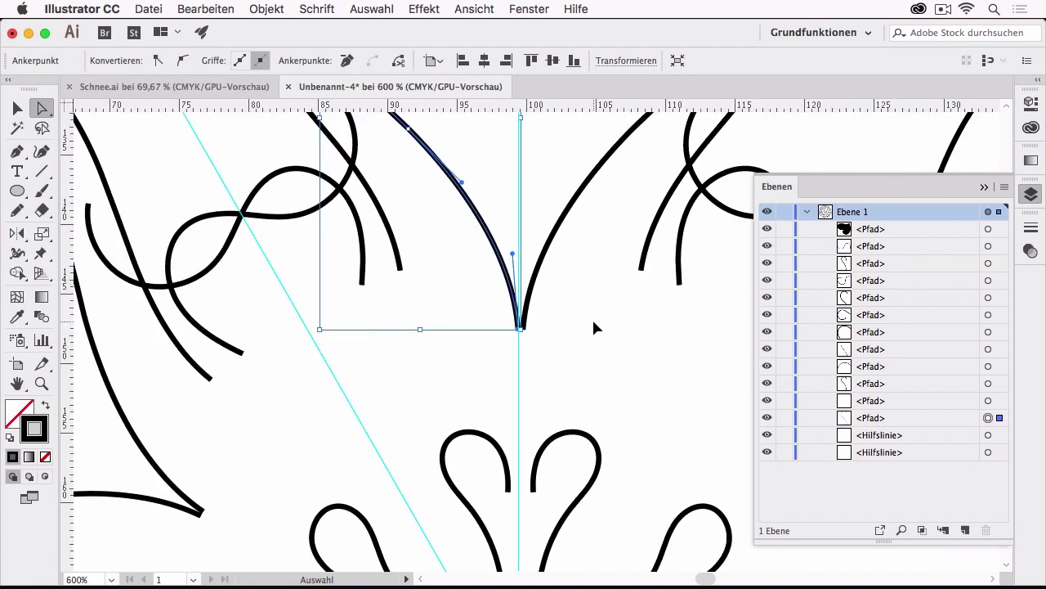
key("super+minus")
key("super+minus")
left_click_drag(485, 323, 551, 353)
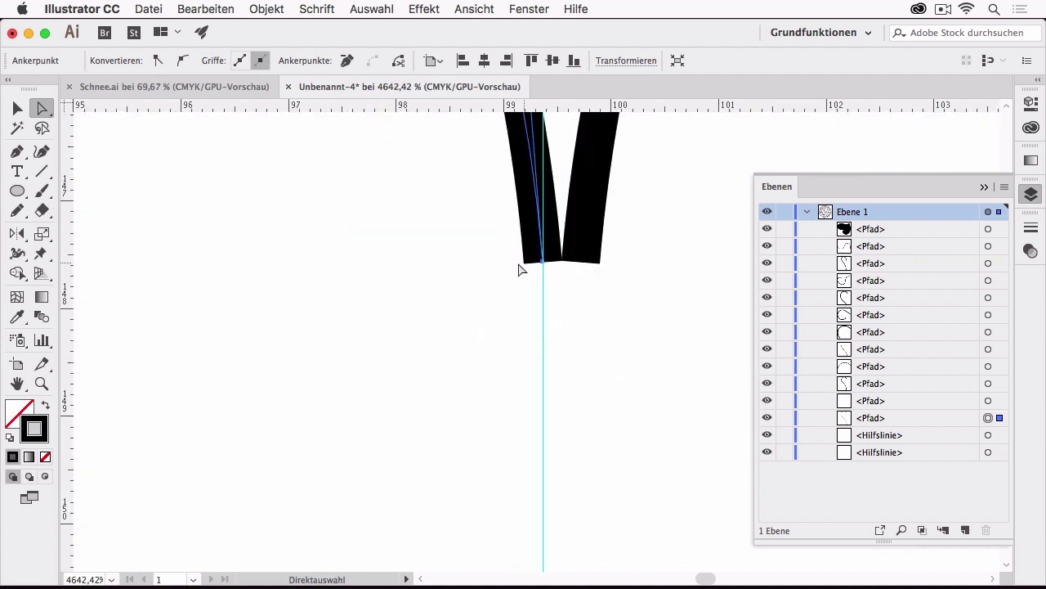
left_click(543, 262)
left_click(1029, 232)
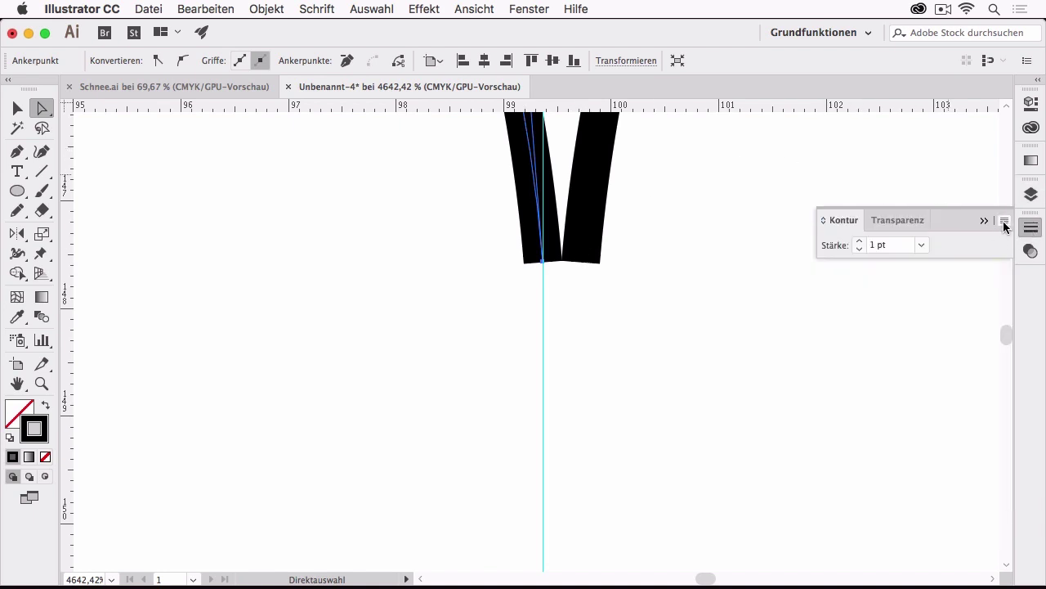
Show all stroke options and give the stroke a tapered width profile.
left_click(1004, 221)
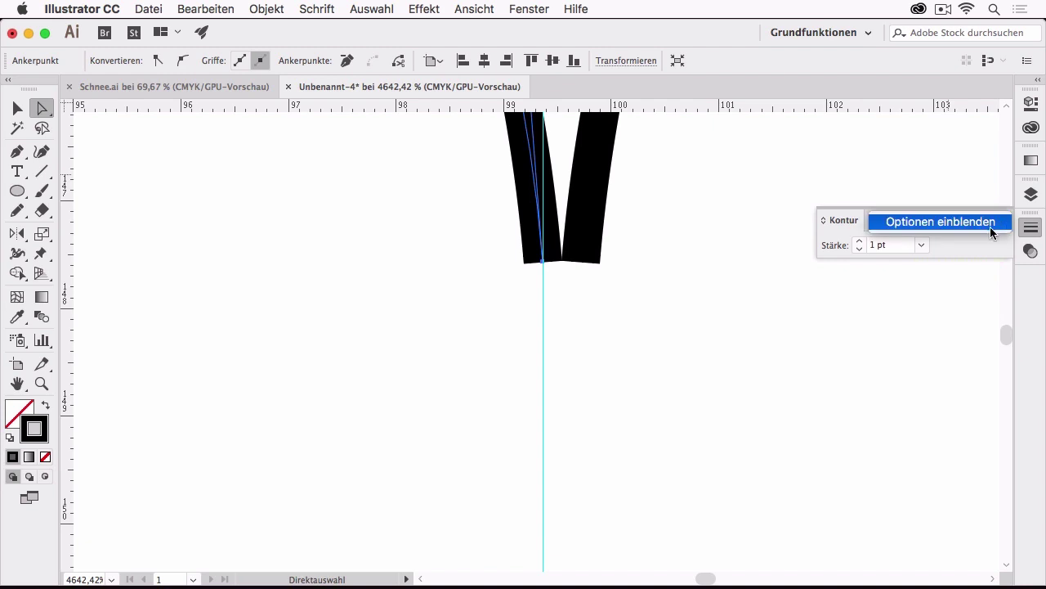
left_click(991, 229)
left_click(981, 221)
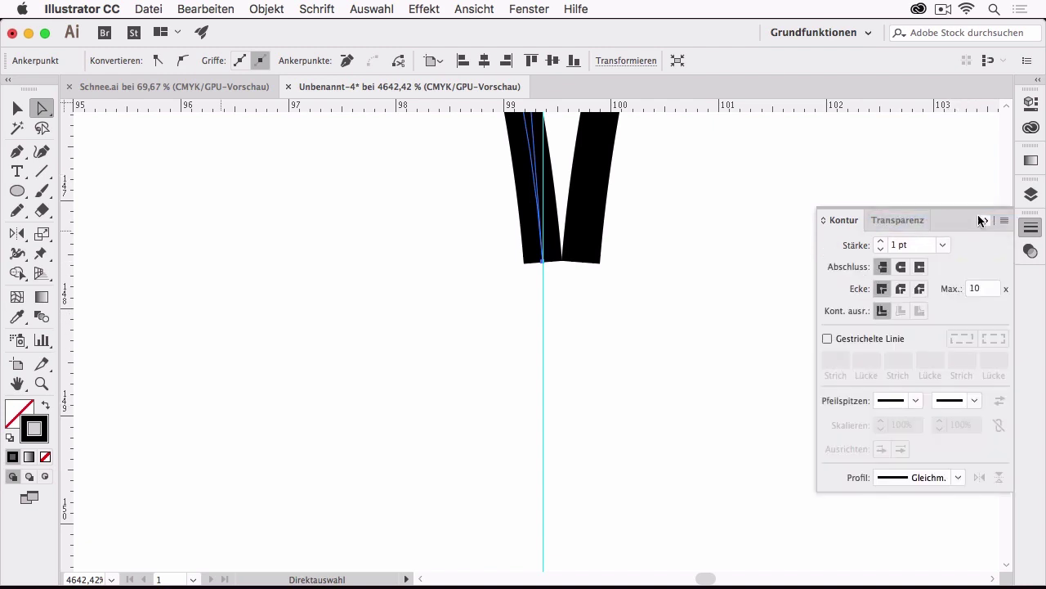
left_click(958, 479)
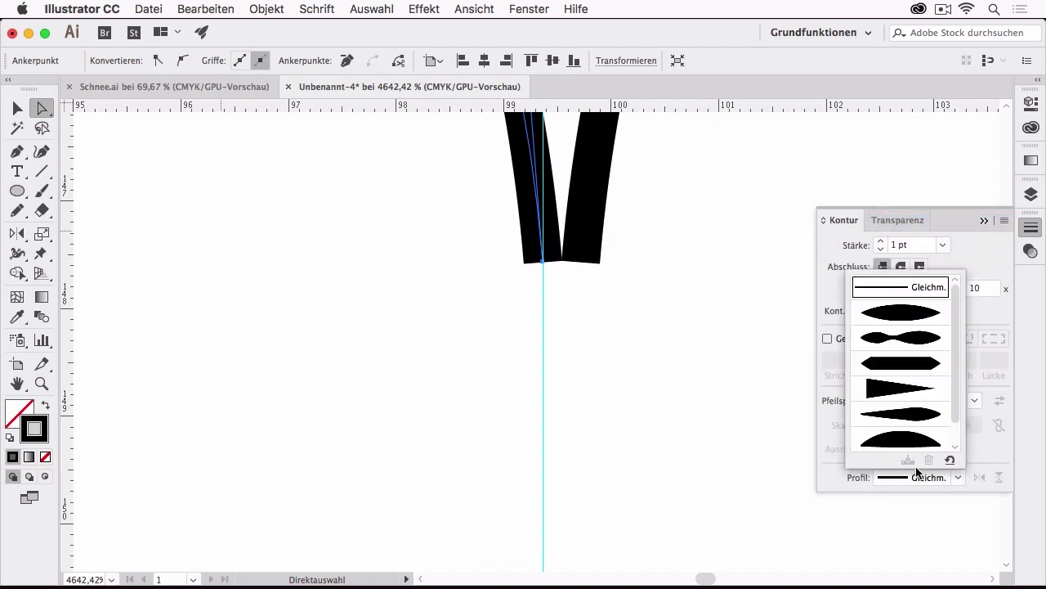
left_click(930, 314)
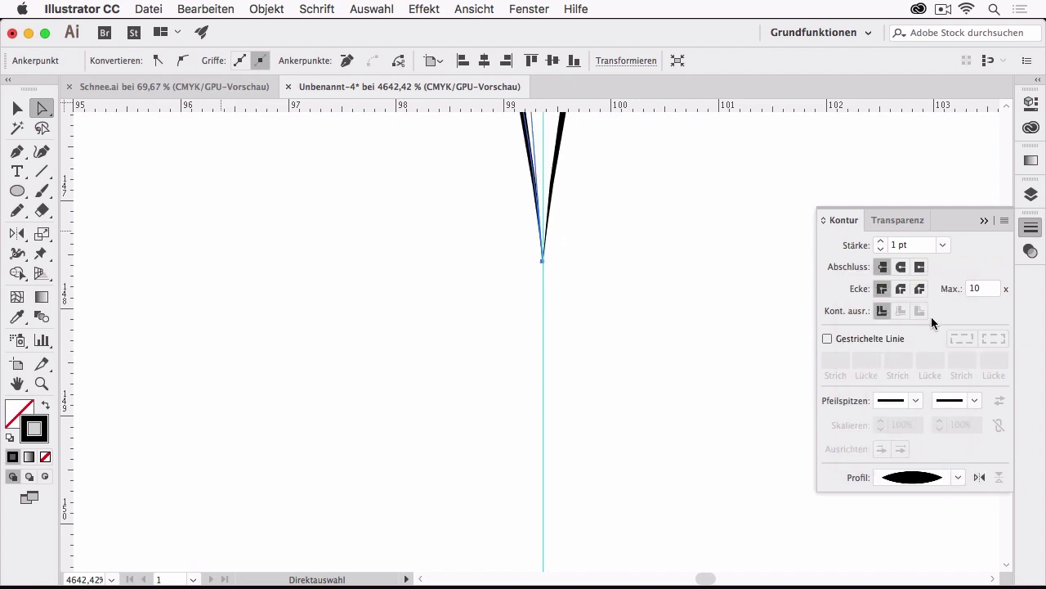
Set the heart curve's stroke weight to 2 pt, after trying 3 pt, and deselect.
key("super+minus")
key("super+minus")
key("super+minus")
key("super+minus")
key("super+minus")
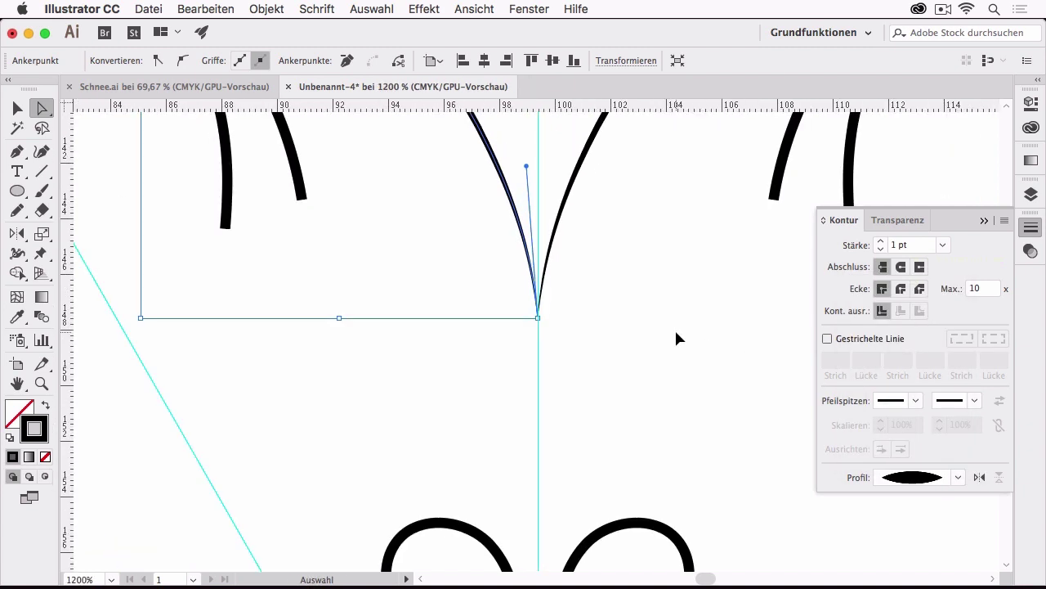
key("super+minus")
key("super+minus")
key("super+minus")
key("super+minus")
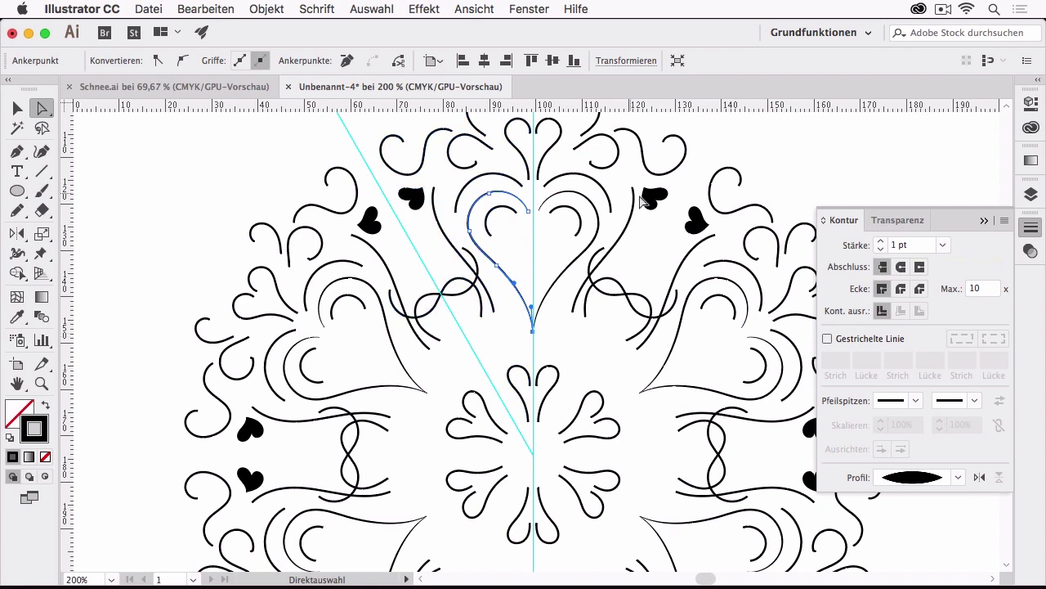
left_click(881, 242)
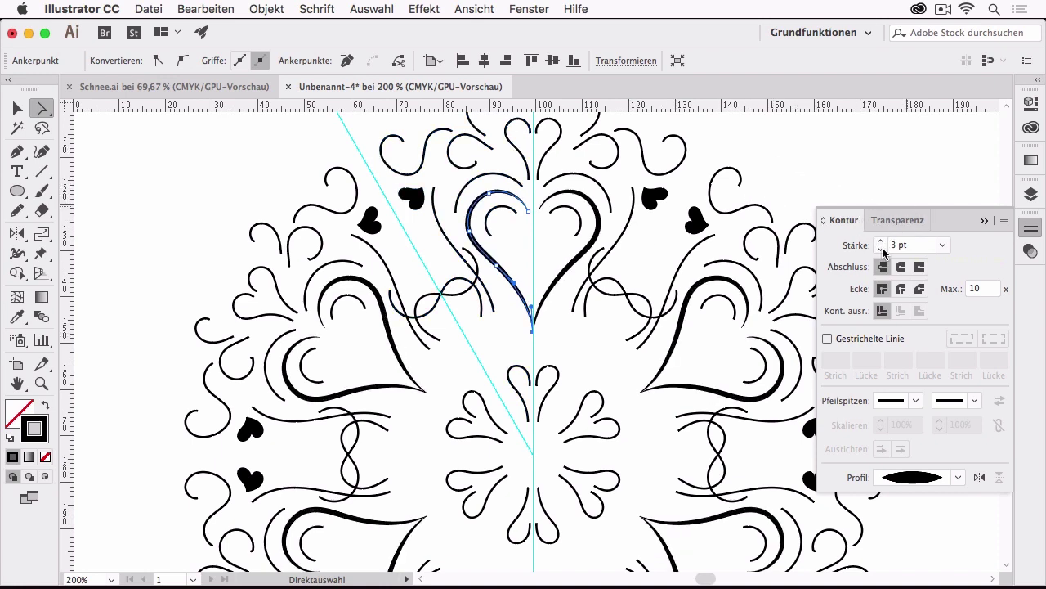
left_click(881, 250)
left_click(824, 167)
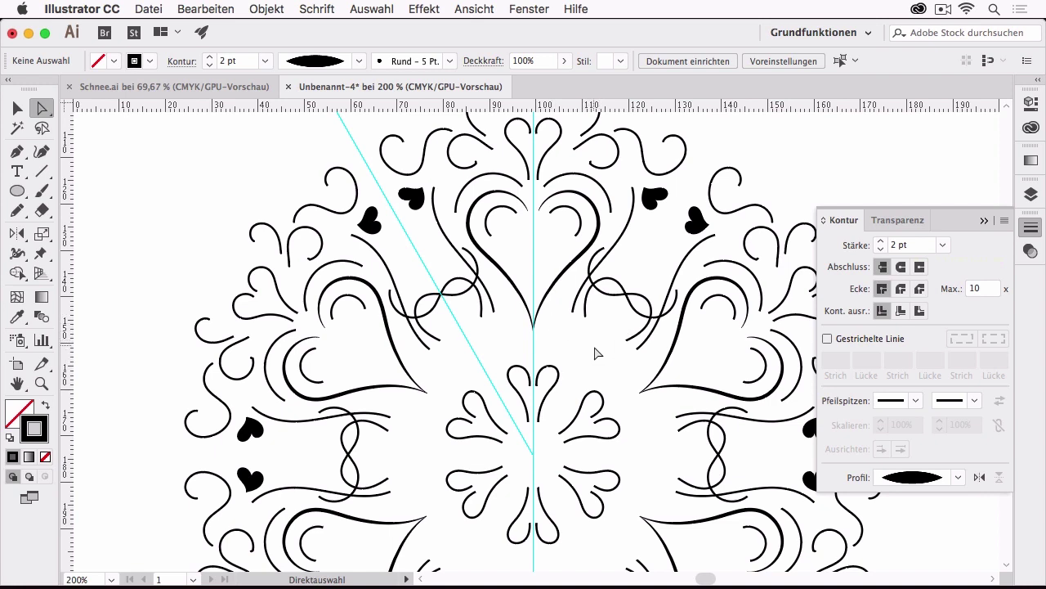
scroll(617, 316, "right", 5)
scroll(617, 316, "up", 3)
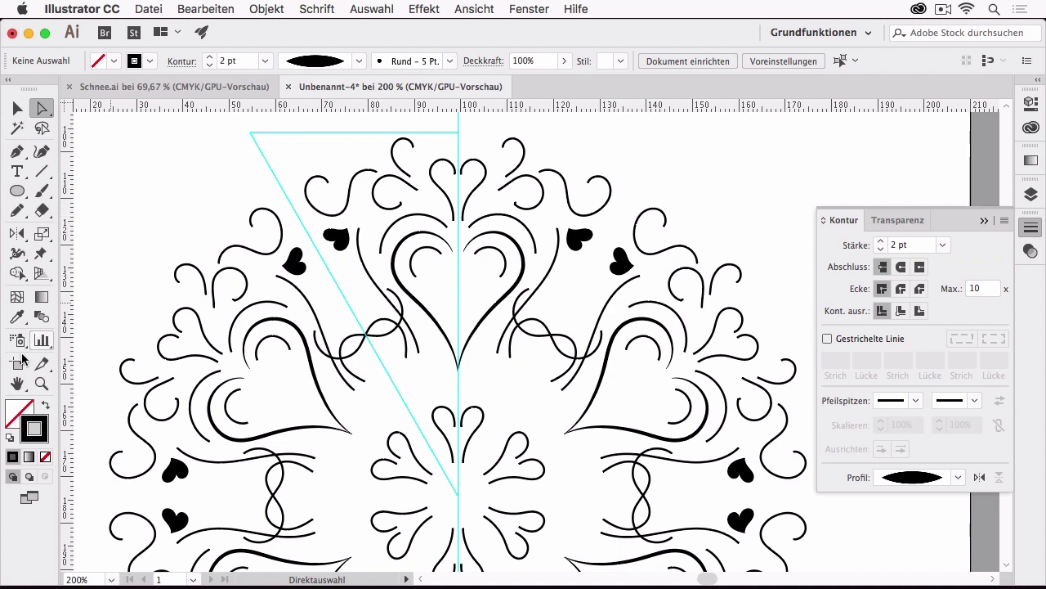
In Draw Behind mode, pencil a half-heart curve left of the centre line.
left_click(30, 478)
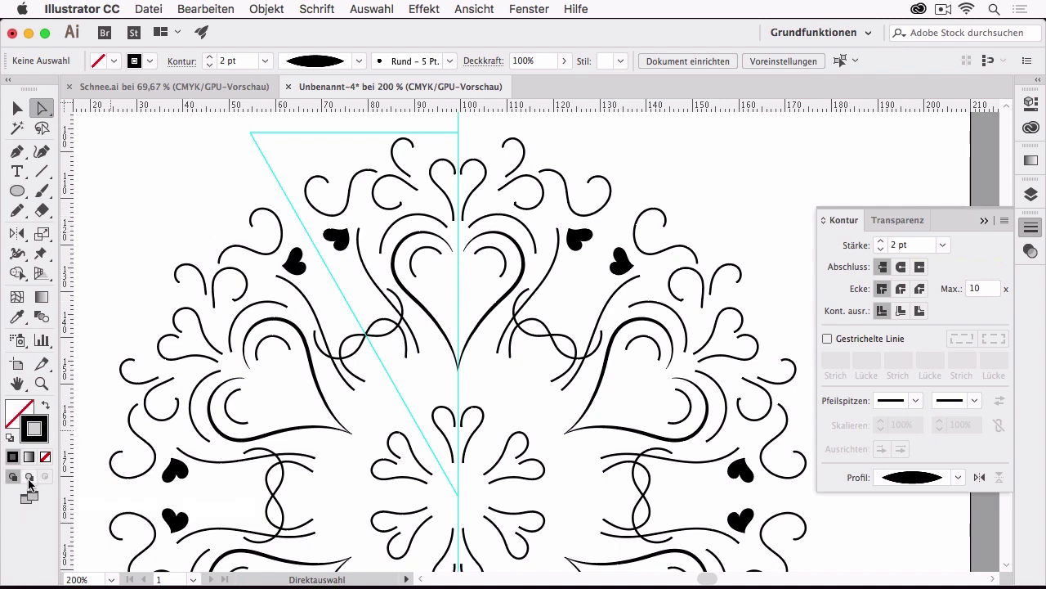
left_click(17, 212)
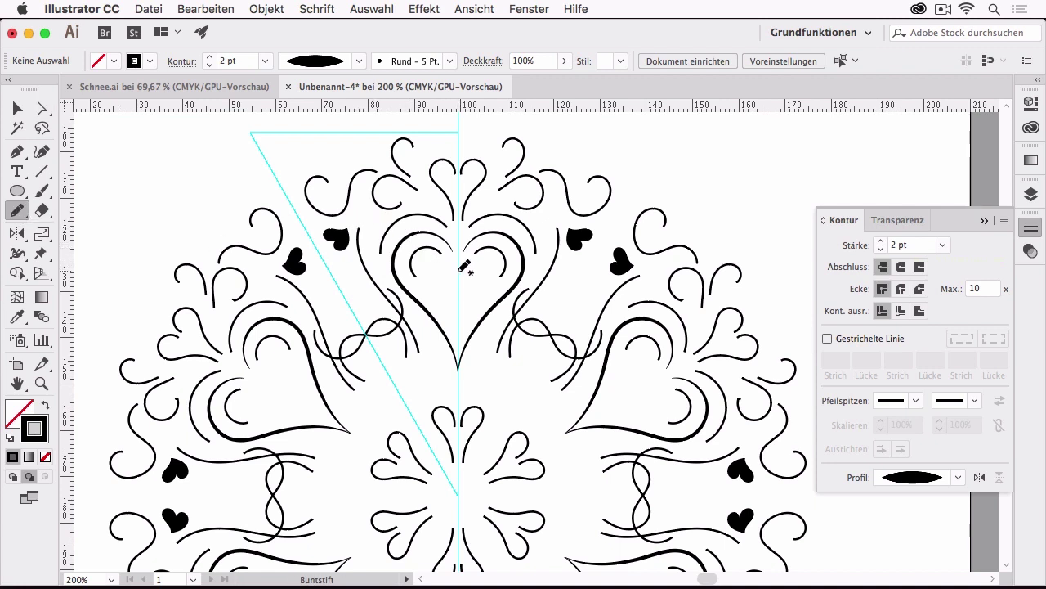
mouse_move(460, 264)
left_mouse_down()
mouse_move(403, 301)
mouse_move(435, 327)
left_mouse_up()
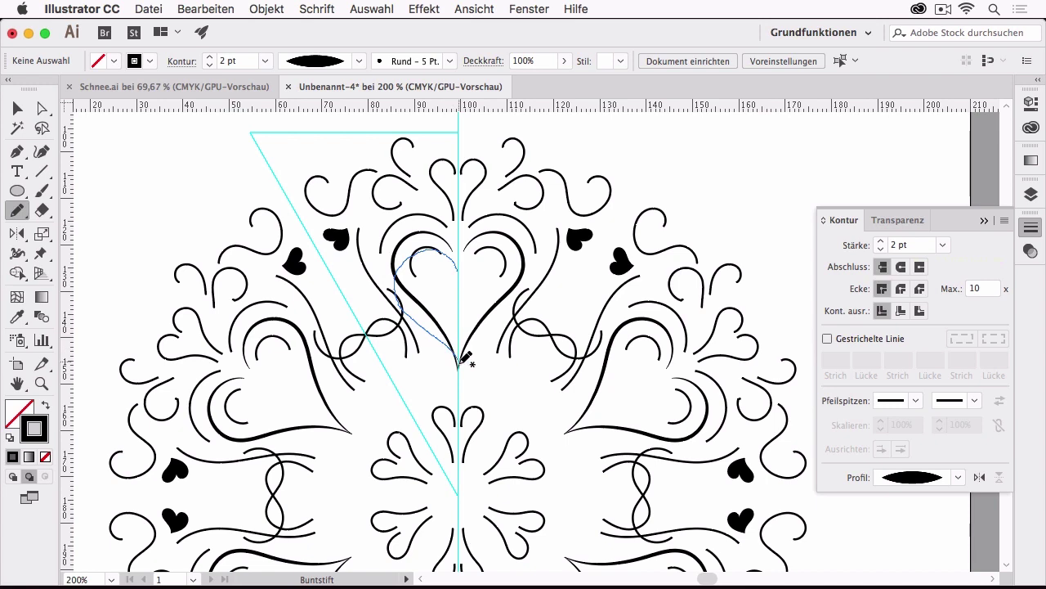
left_click_drag(452, 344, 463, 370)
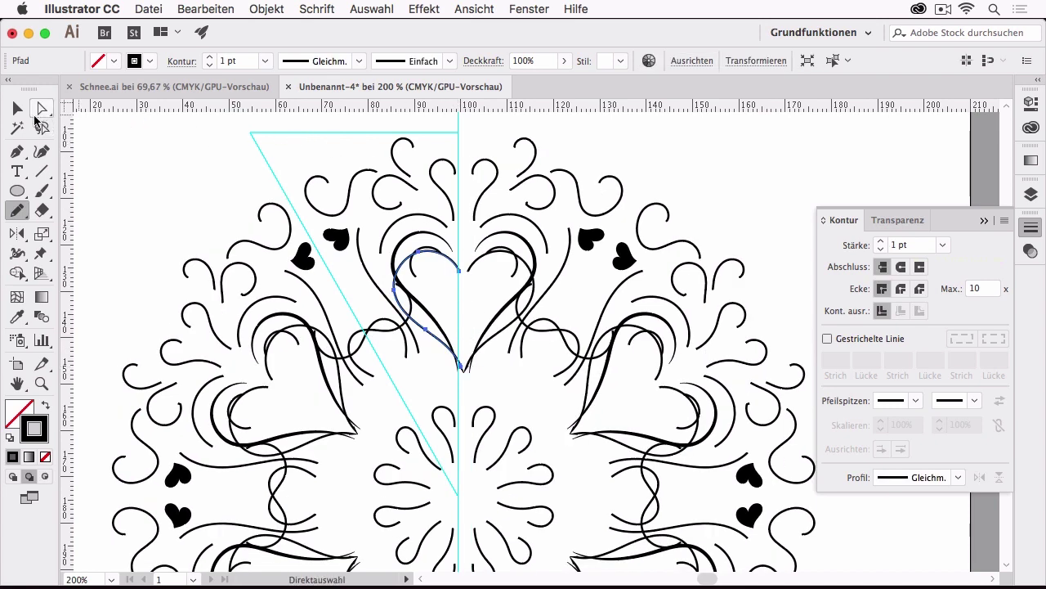
Shift the new half-heart slightly left and bring its bottom point onto the centre guide.
left_click(17, 108)
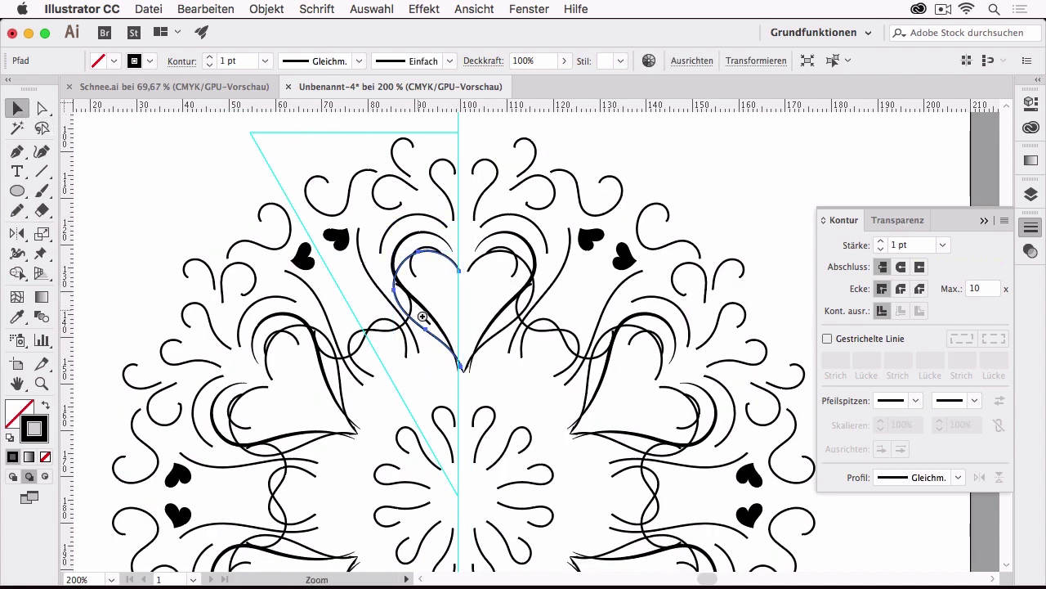
left_click_drag(424, 317, 510, 387)
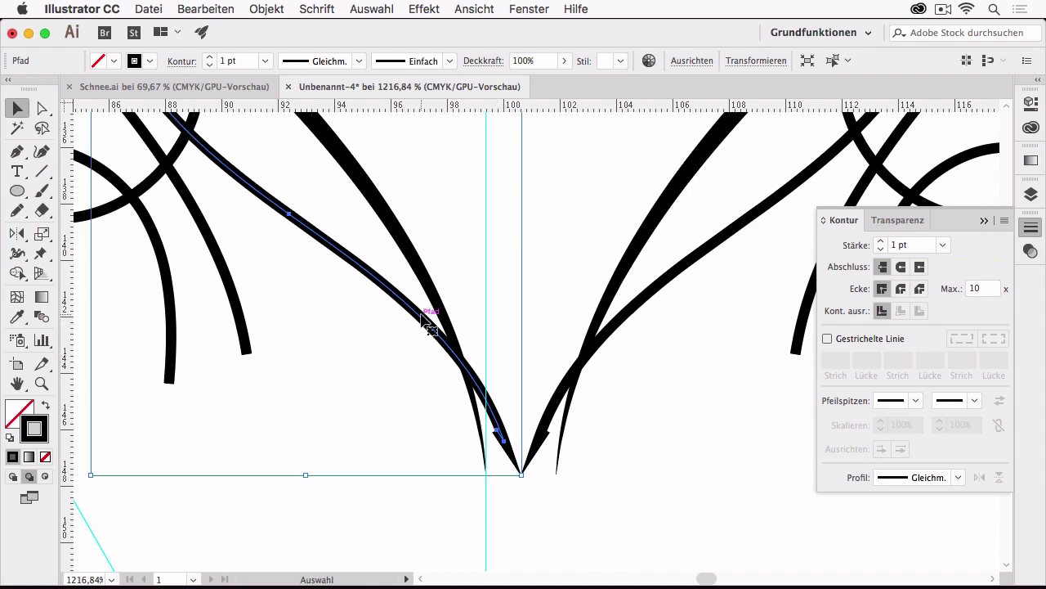
left_click_drag(411, 324, 397, 317)
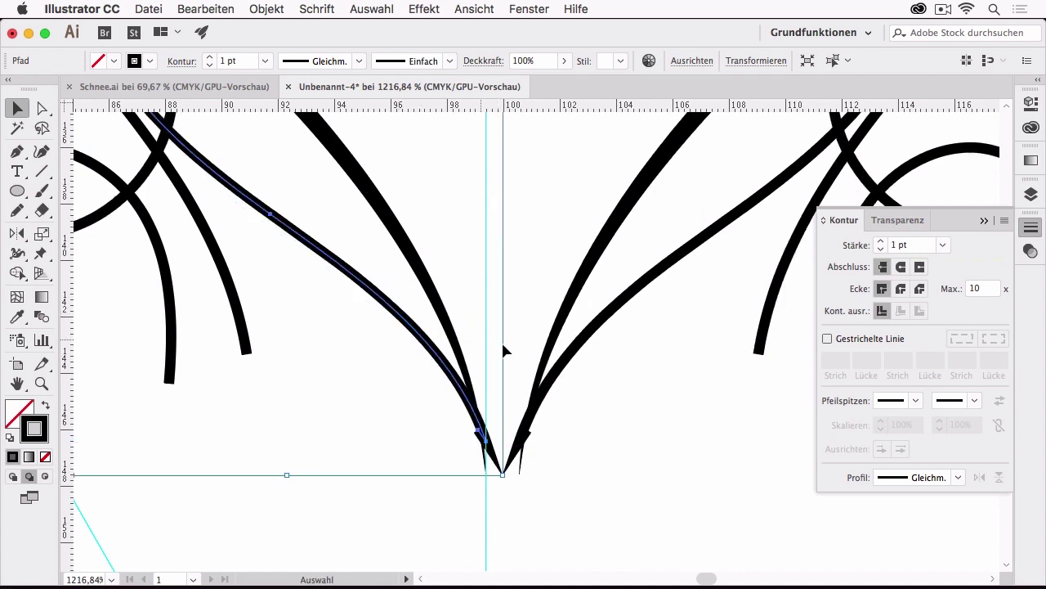
left_click(41, 108)
left_click(479, 429)
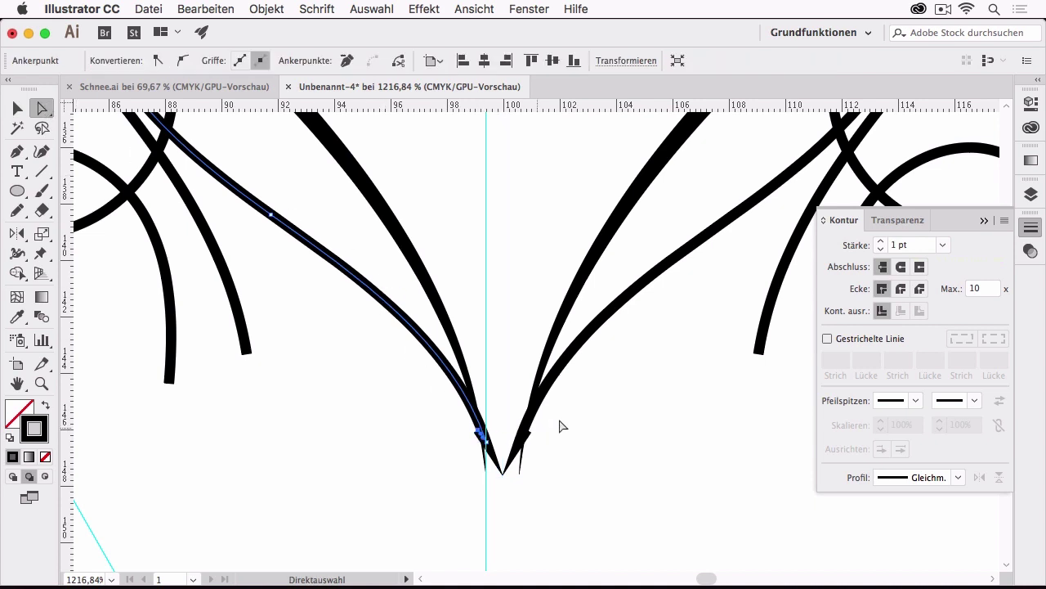
key("ctrl+z")
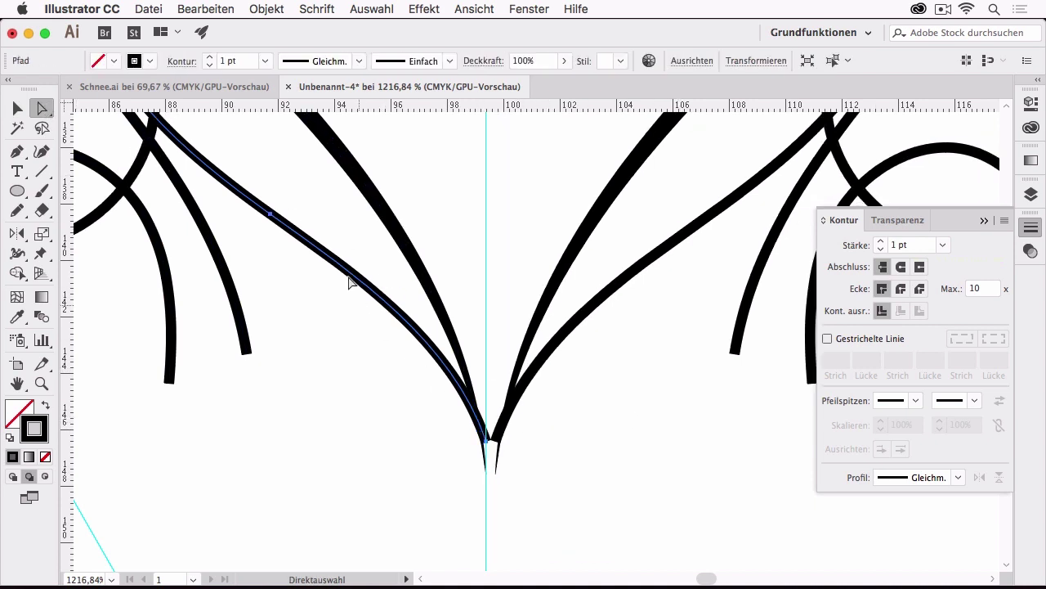
left_click(370, 249, "ctrl")
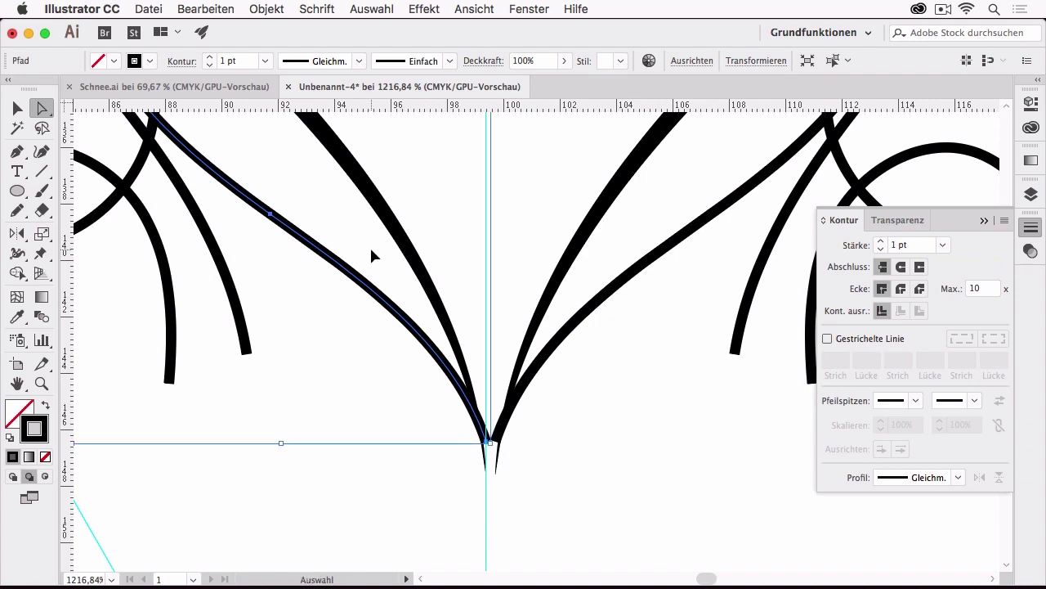
key("ctrl+minus")
key("ctrl+minus")
key("ctrl+minus")
key("ctrl+minus")
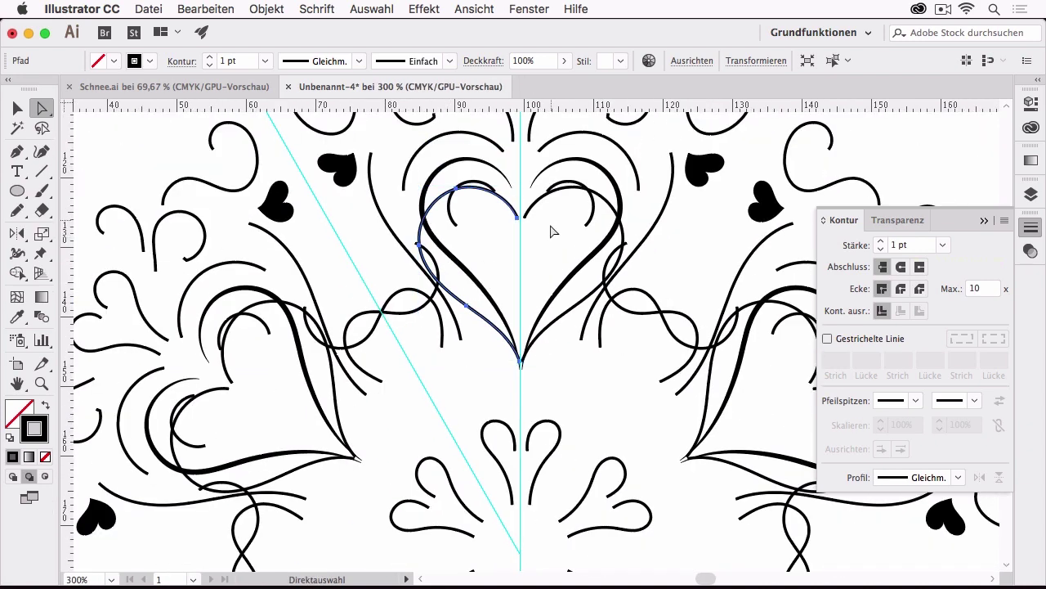
Swap the heart's stroke to fill and fill it with the green swatch, no outline.
key("v")
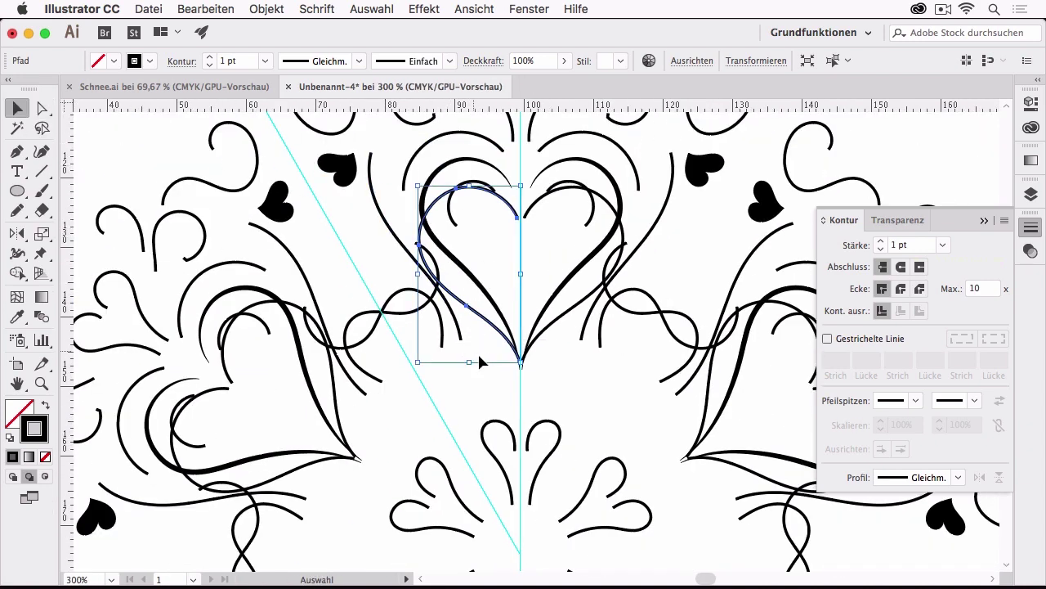
left_click(46, 406)
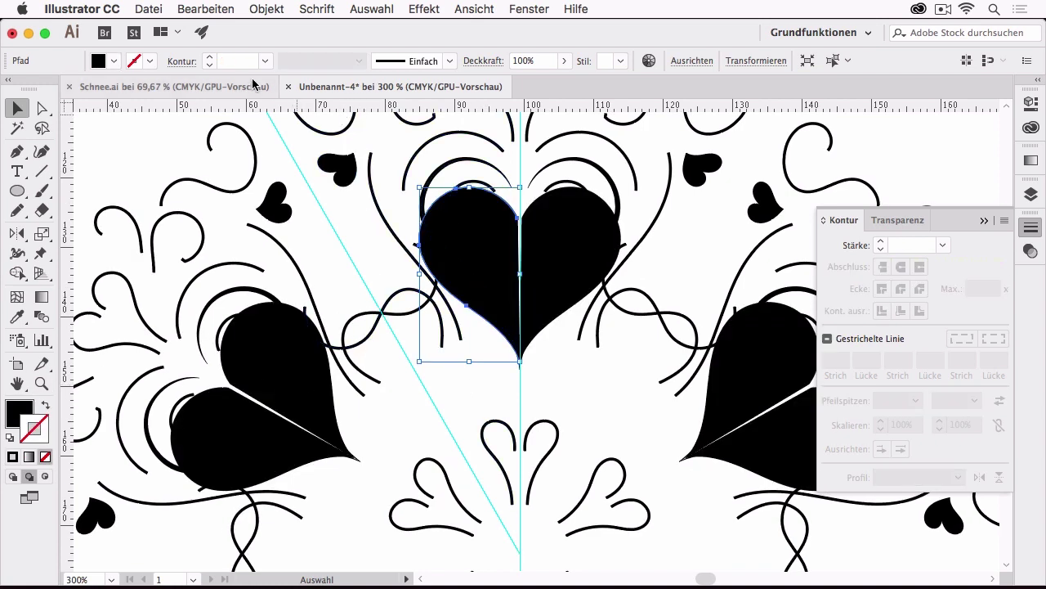
left_click(114, 62)
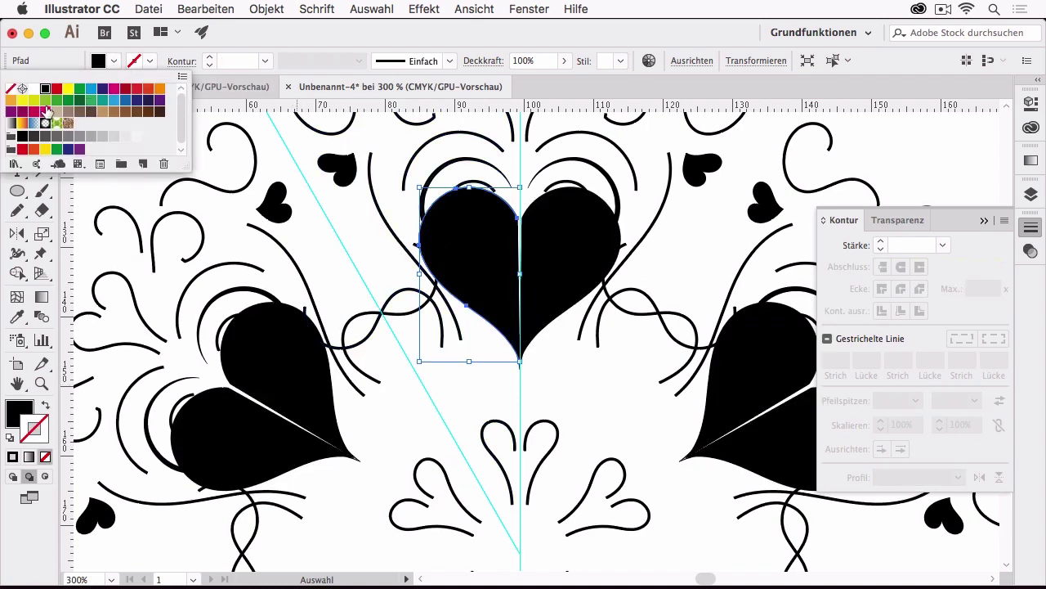
left_click(46, 101)
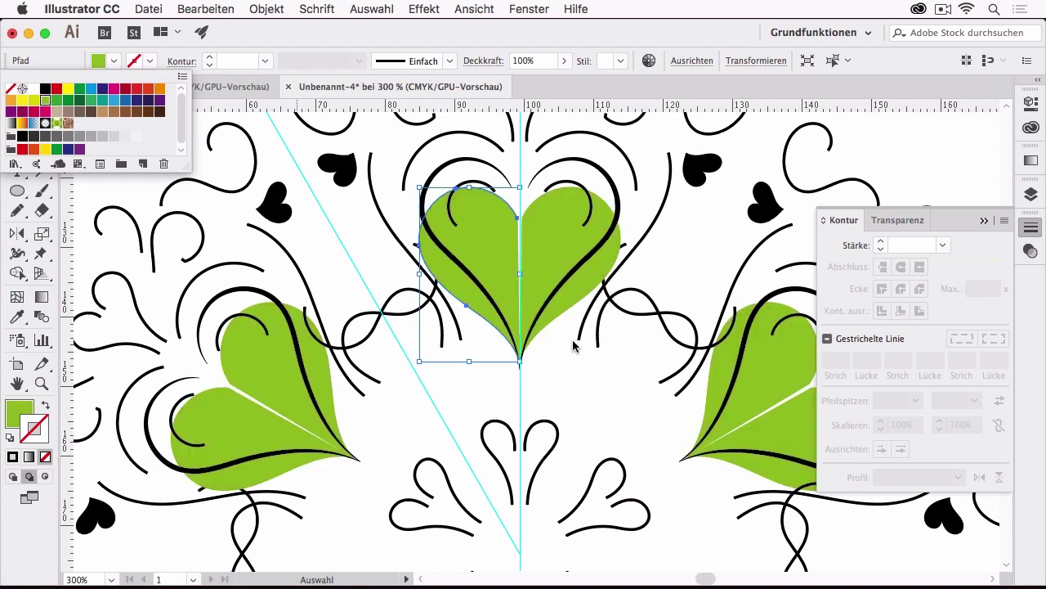
left_click(582, 365)
left_click(584, 370)
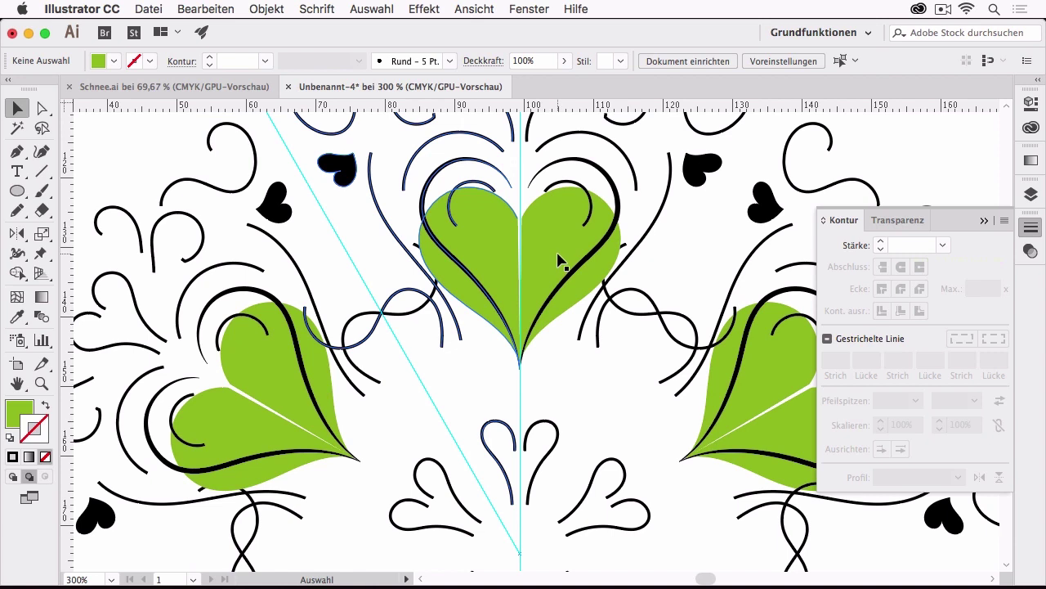
Drag the green heart's notch anchor onto the centre guide, then zoom back out.
left_click_drag(495, 196, 577, 260)
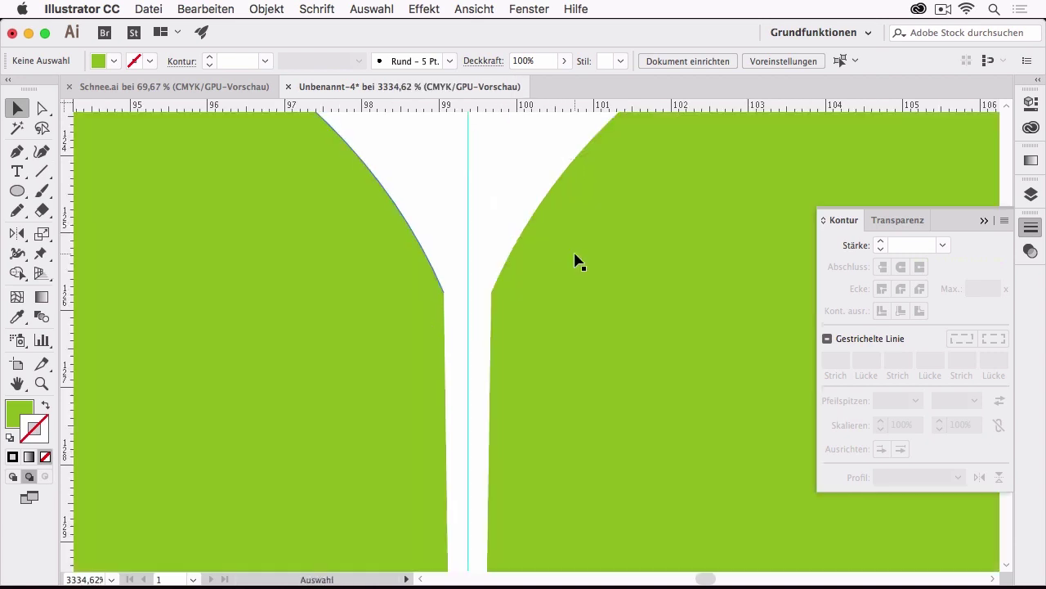
left_click(42, 108)
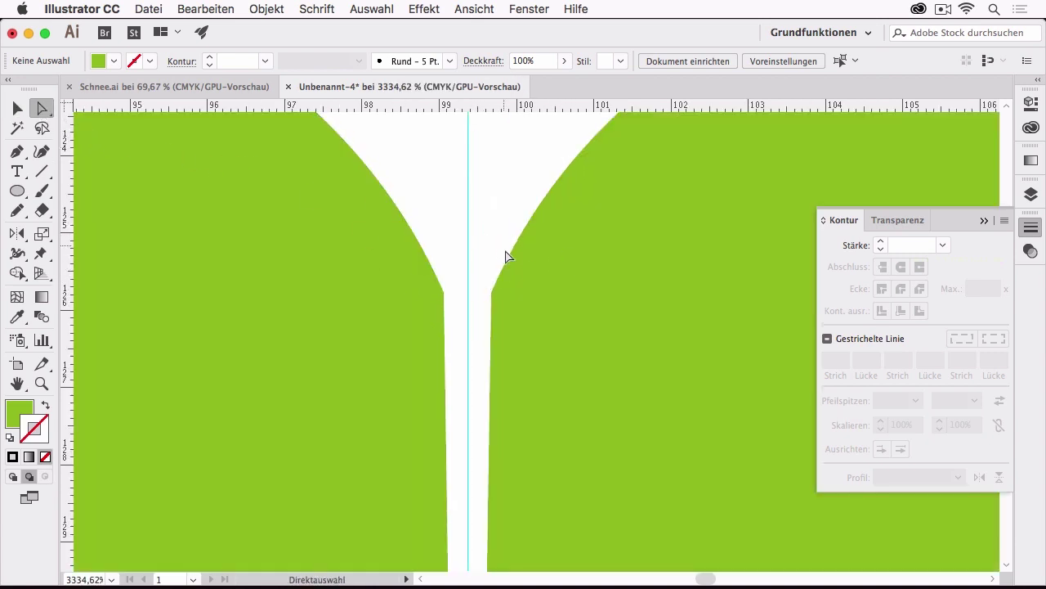
left_click_drag(448, 297, 469, 296)
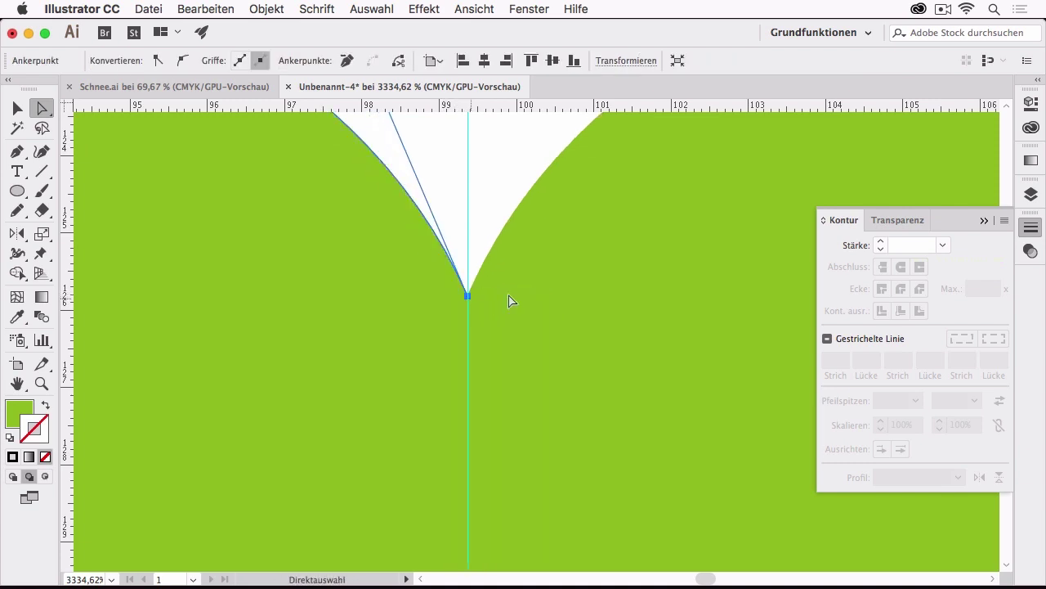
left_click(506, 164)
key("ctrl+minus")
key("ctrl+minus")
key("ctrl+minus")
key("ctrl+minus")
key("ctrl+minus")
key("ctrl+minus")
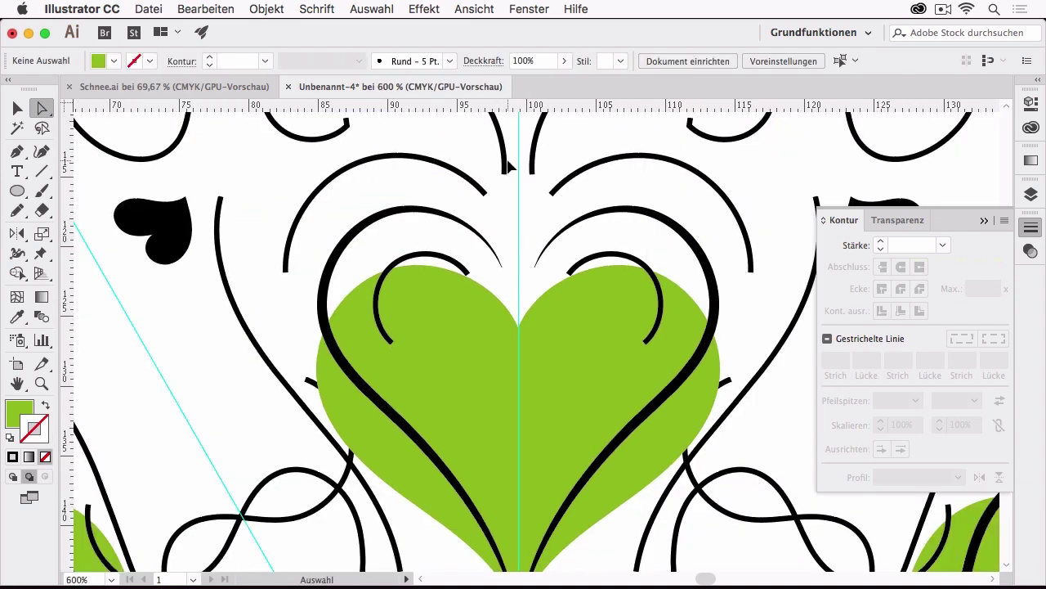
key("ctrl+minus")
key("ctrl+minus")
key("ctrl+minus")
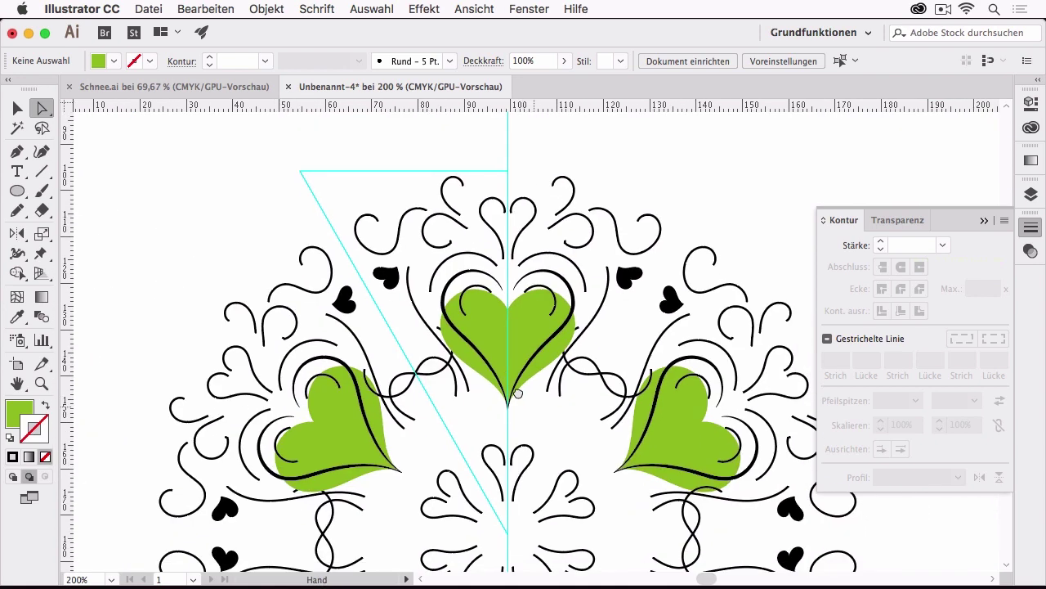
left_click_drag(518, 394, 446, 327)
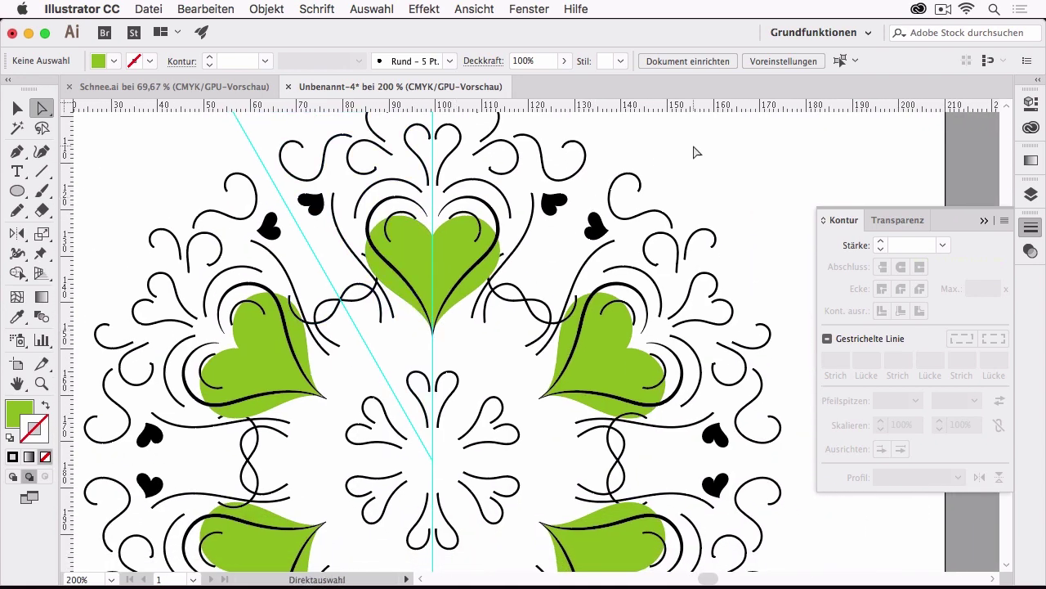